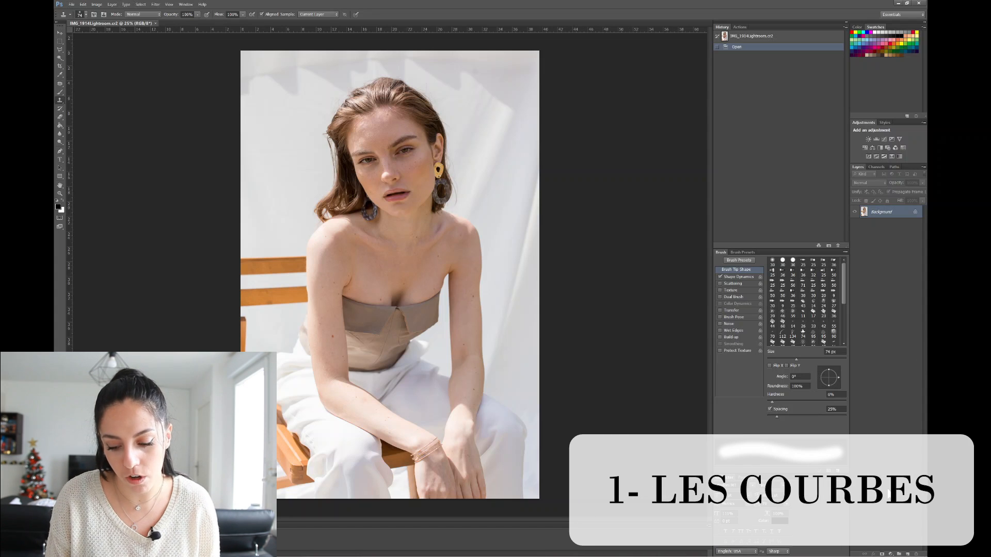
Add a Curves adjustment layer above the photo and bend its RGB curve around the midtones.
left_click(890, 554)
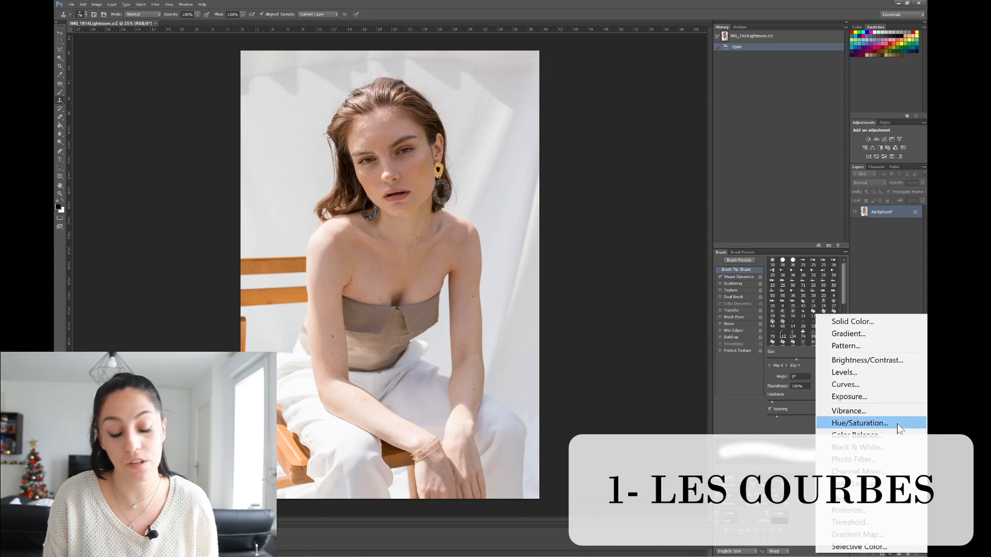
left_click(847, 385)
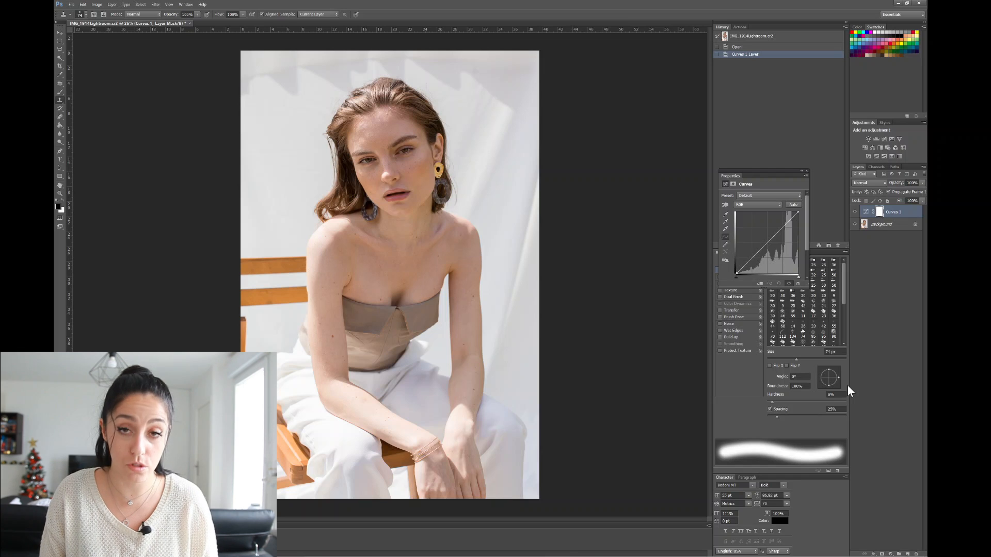
left_click(866, 213)
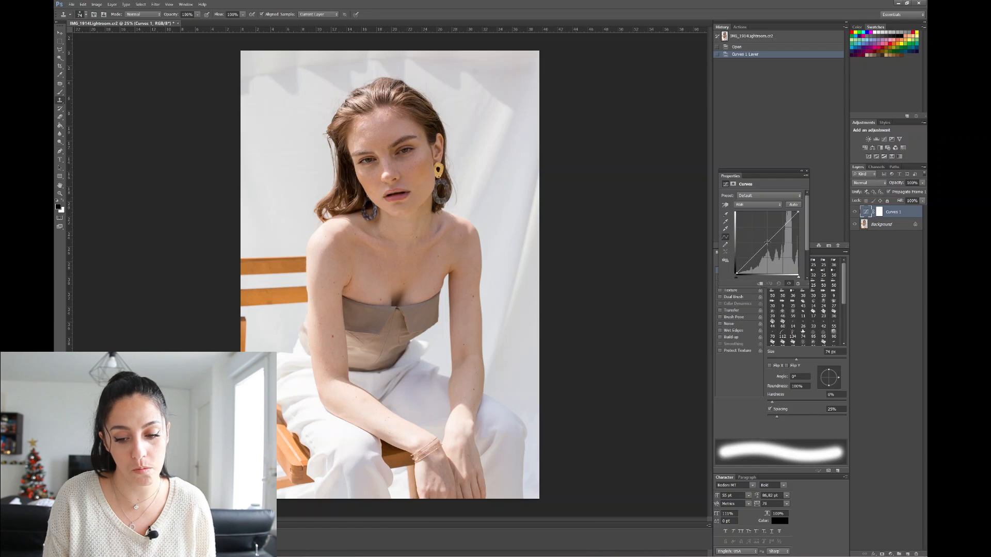
left_click(758, 247)
left_click(778, 233)
left_click_drag(759, 246, 780, 233)
Try reshaping the curve of the Red channel in the Curves layer.
left_click(738, 204)
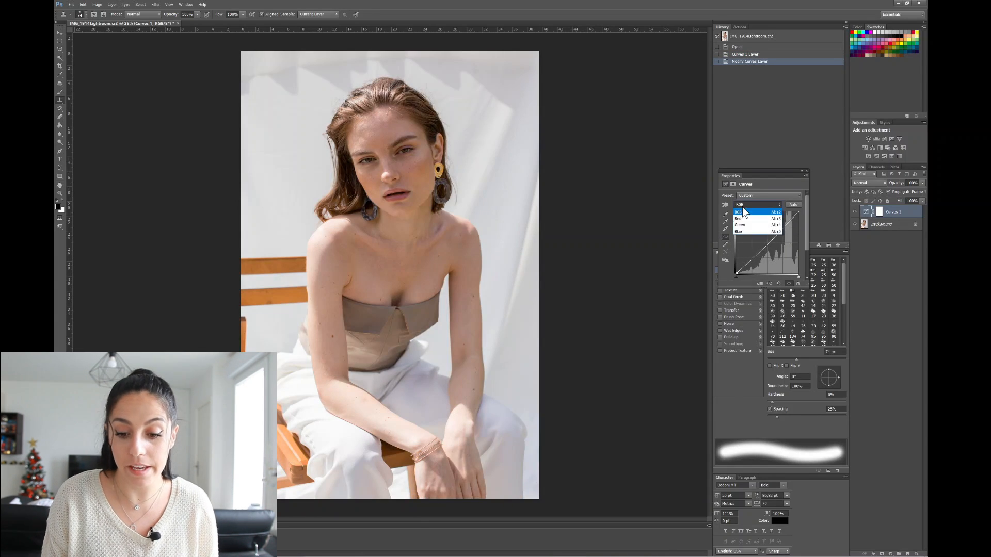
left_click(746, 218)
left_click_drag(757, 253, 781, 231)
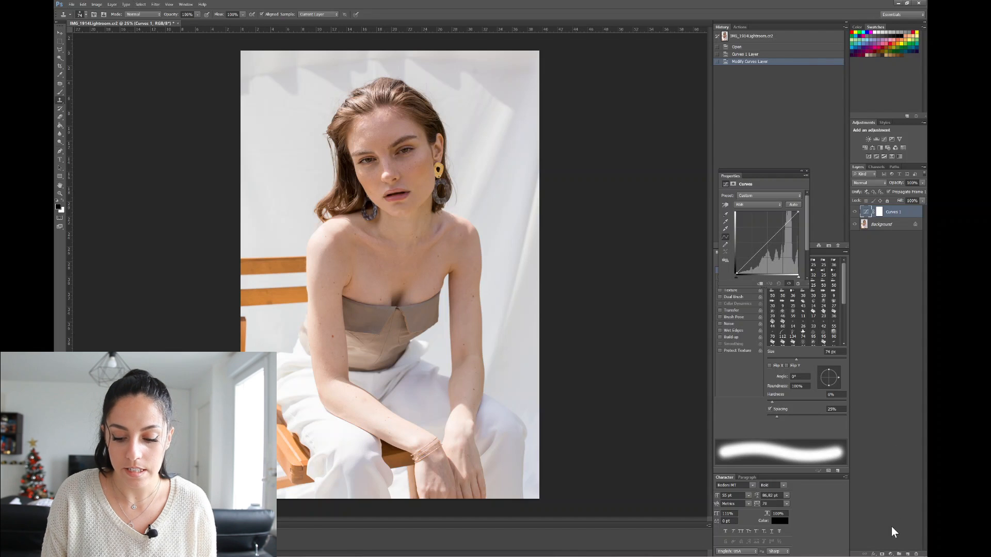
Add a second Curves adjustment layer above the first one and delete it.
left_click(891, 554)
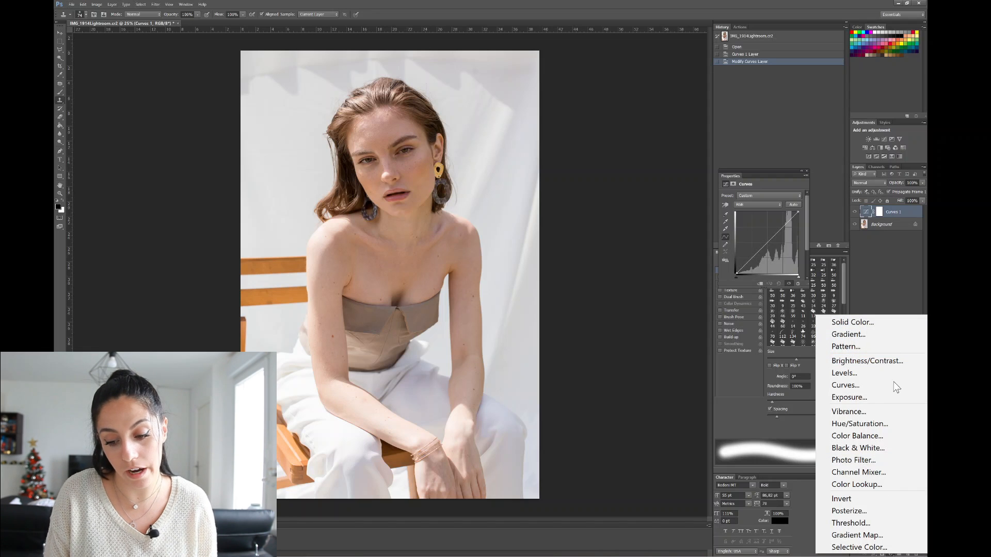
left_click(853, 389)
key("Delete")
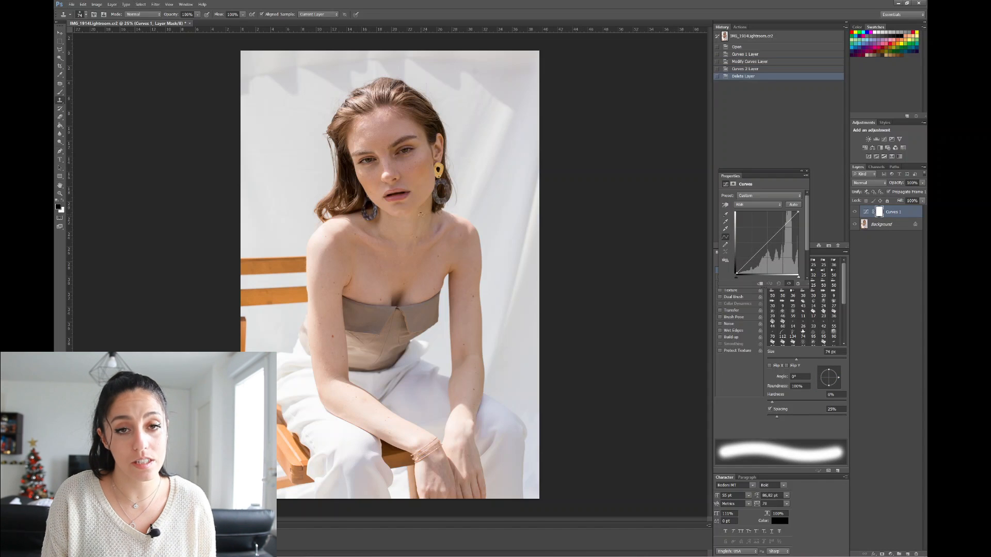
Try creating another Curves adjustment layer under its default name and discard it.
left_click(112, 5)
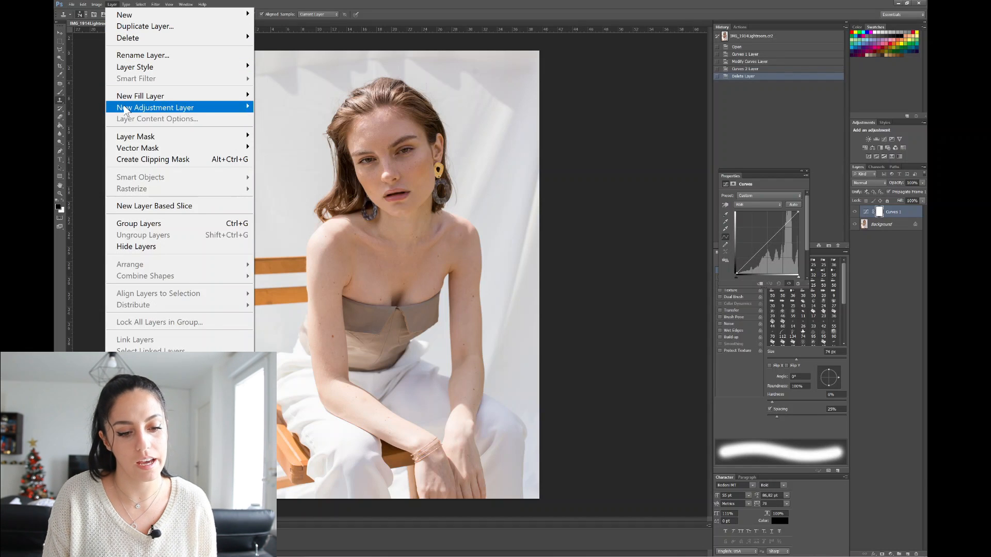
mouse_move(125, 109)
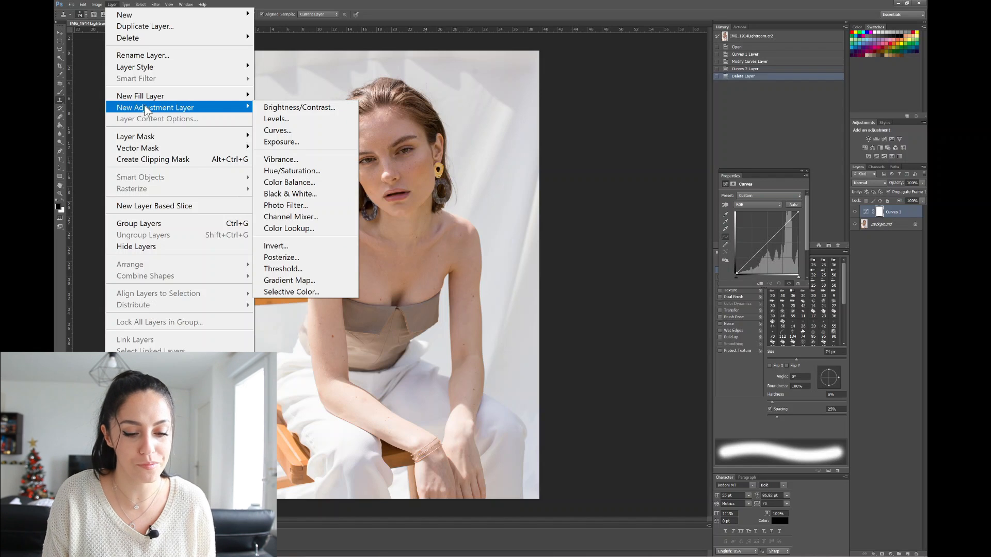
left_click(281, 131)
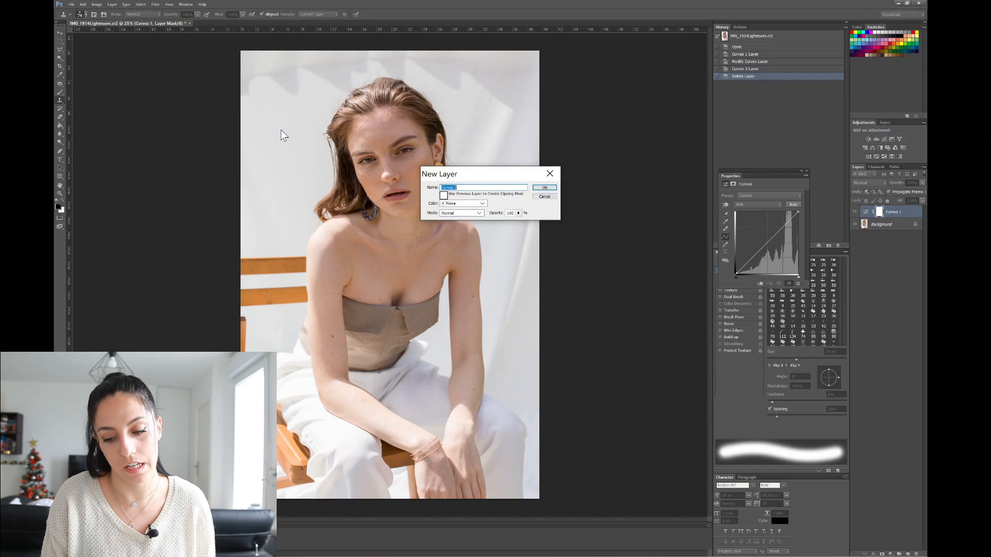
key("Escape")
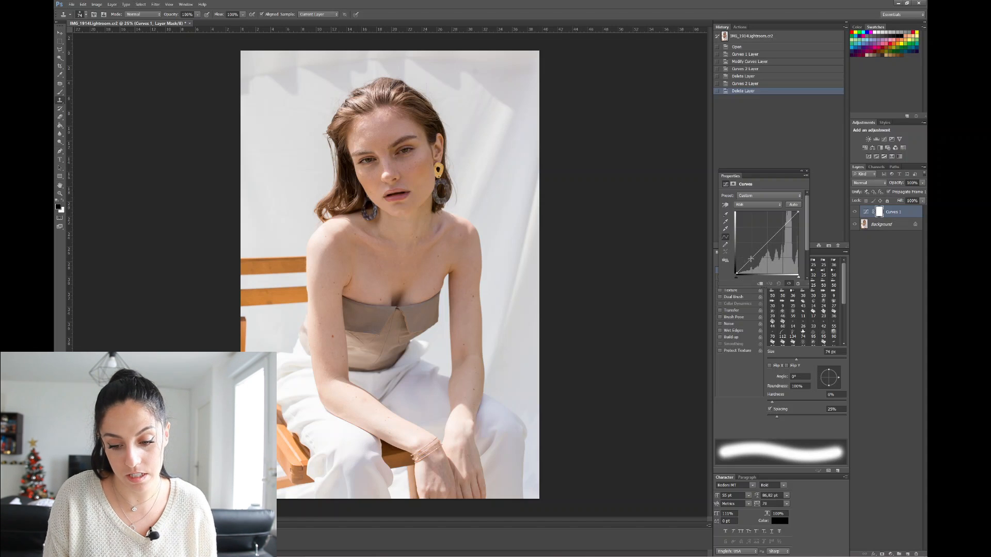
Shape the RGB curve into a gentle S by lowering the shadows slightly and raising the highlights.
mouse_move(750, 259)
left_mouse_down()
mouse_move(747, 250)
mouse_move(752, 259)
left_mouse_up()
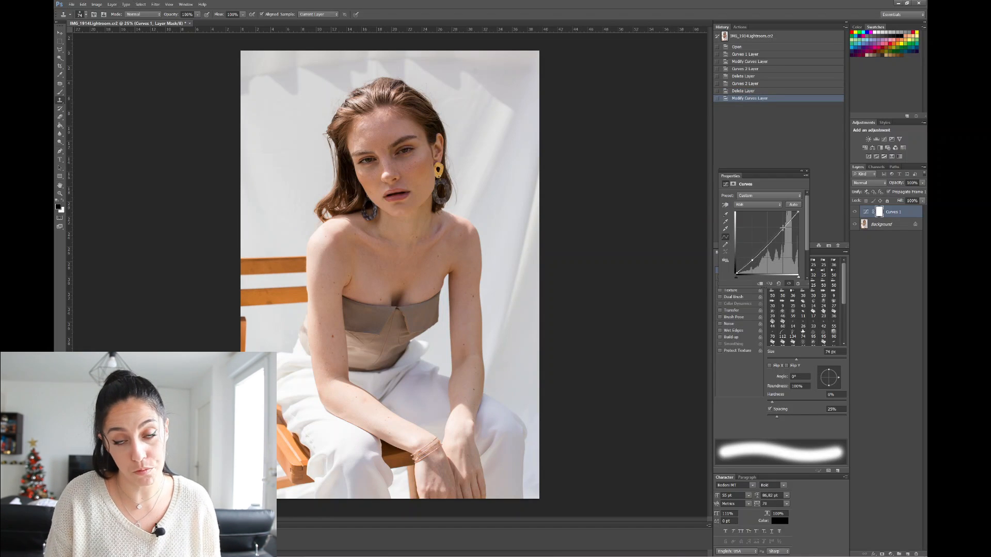
left_click_drag(783, 227, 783, 225)
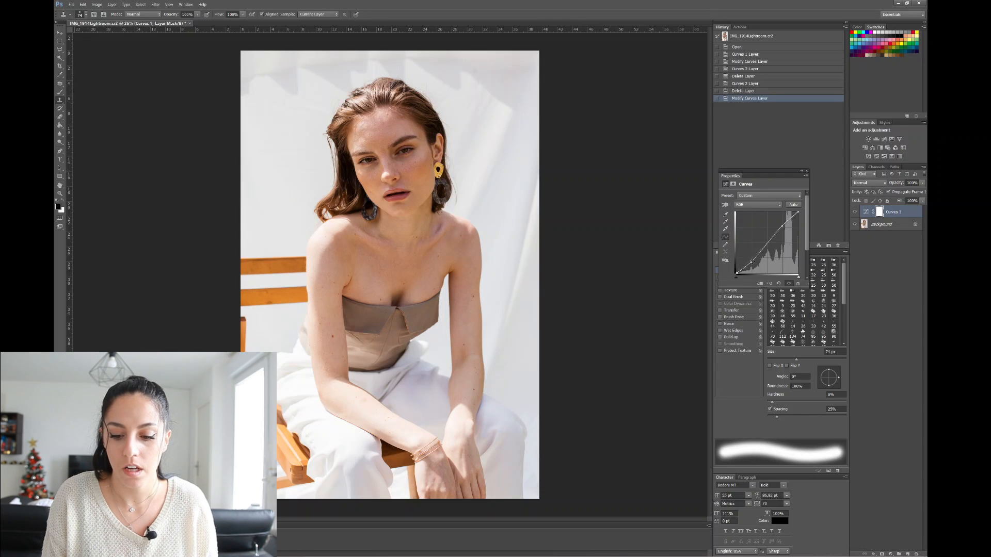
left_click_drag(751, 262, 751, 261)
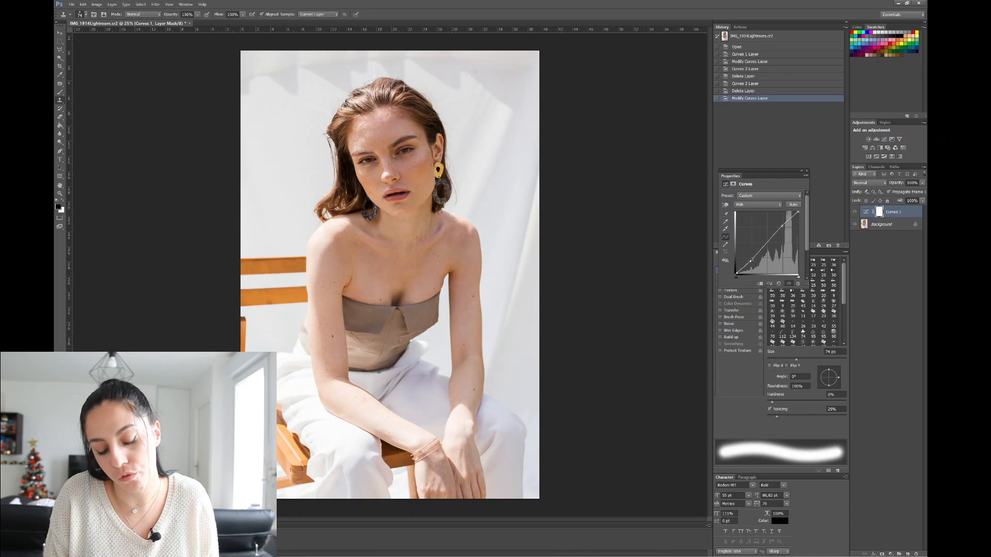
Compare the photo with and without the Curves layer by toggling the layer's visibility.
left_click(856, 212)
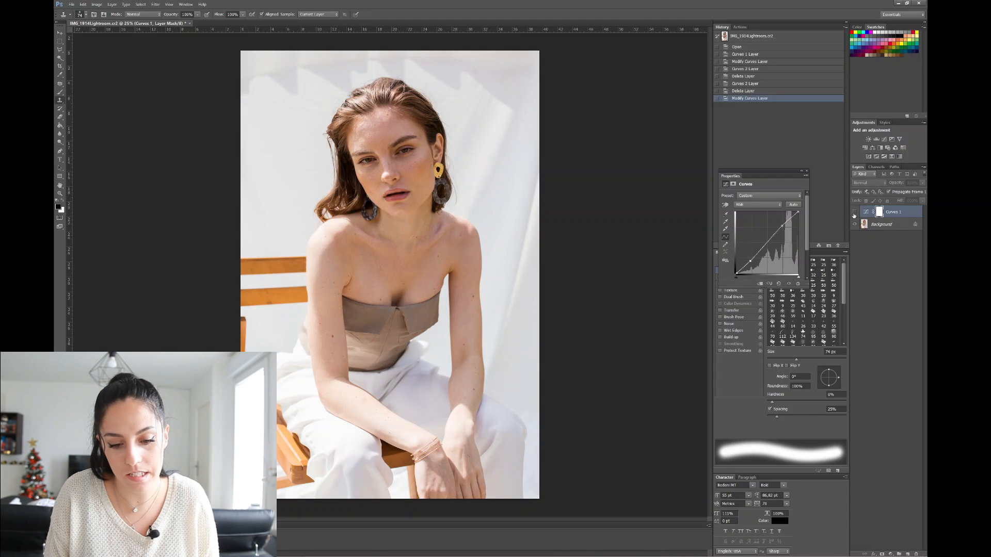
left_click(856, 212)
left_click(854, 213)
left_click(854, 212)
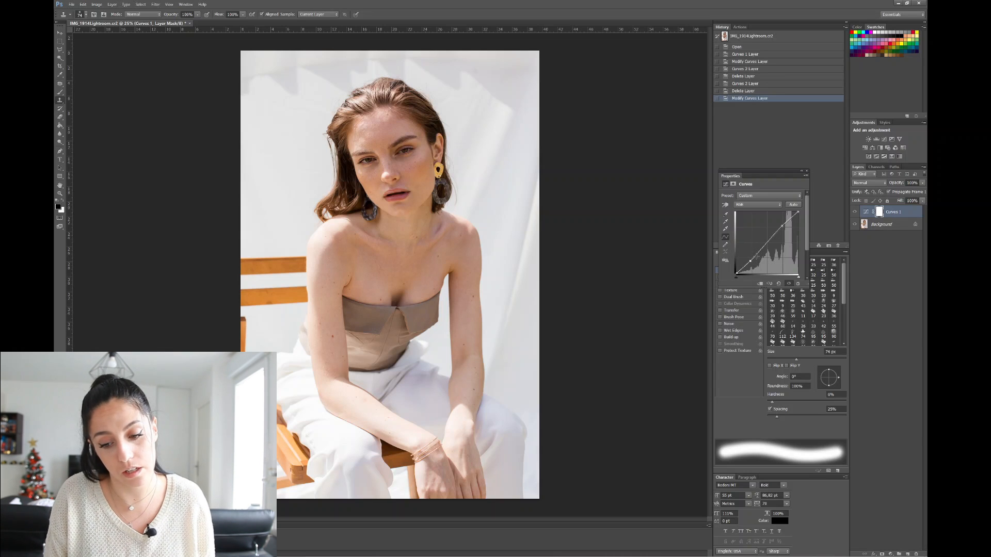
Anchor the RGB curve at its midtones and pull the shadow part down for much deeper darks.
left_click_drag(766, 244, 750, 266)
left_click(743, 270)
left_click_drag(750, 268, 736, 276)
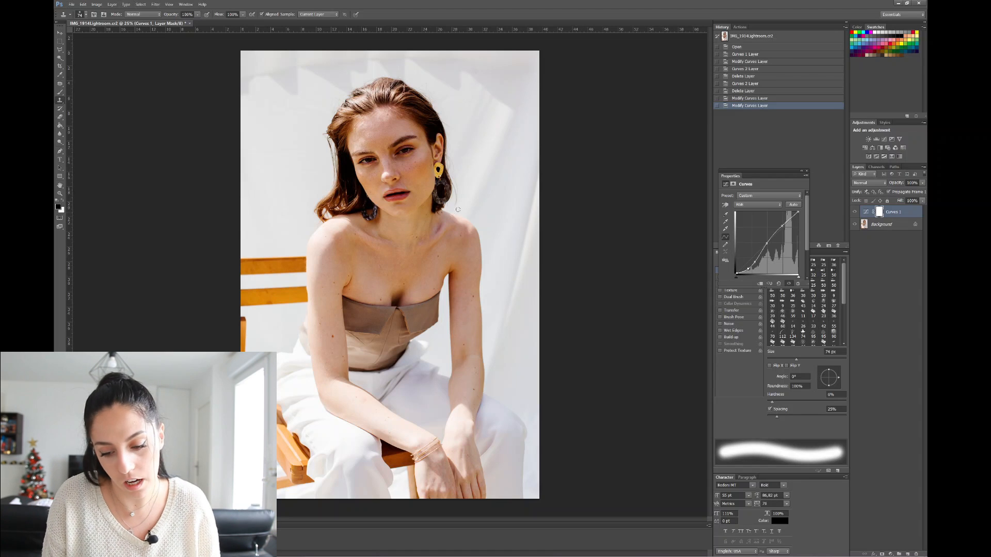
Remove the shadow, midtone and highlight points from the RGB curve to straighten it.
left_click_drag(747, 268, 727, 279)
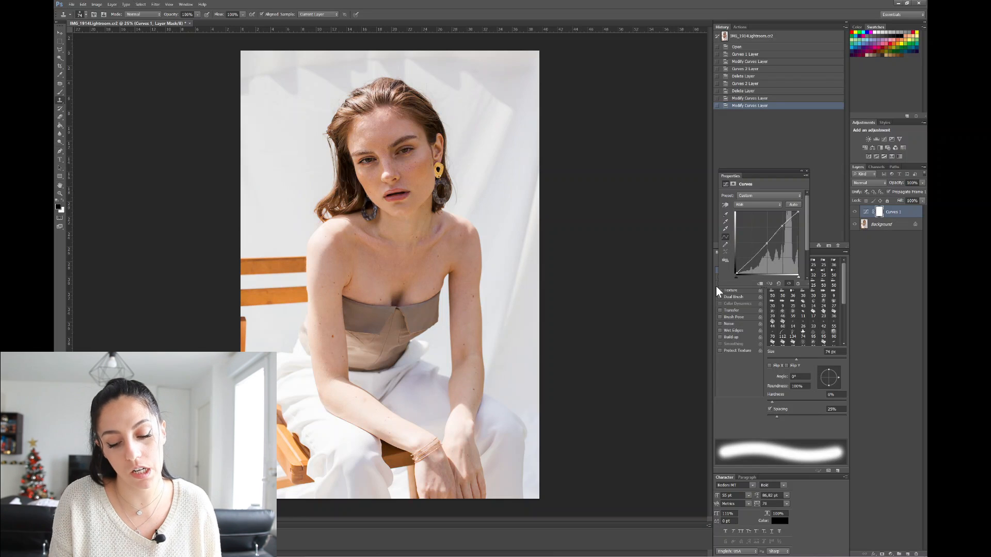
left_click_drag(766, 243, 692, 314)
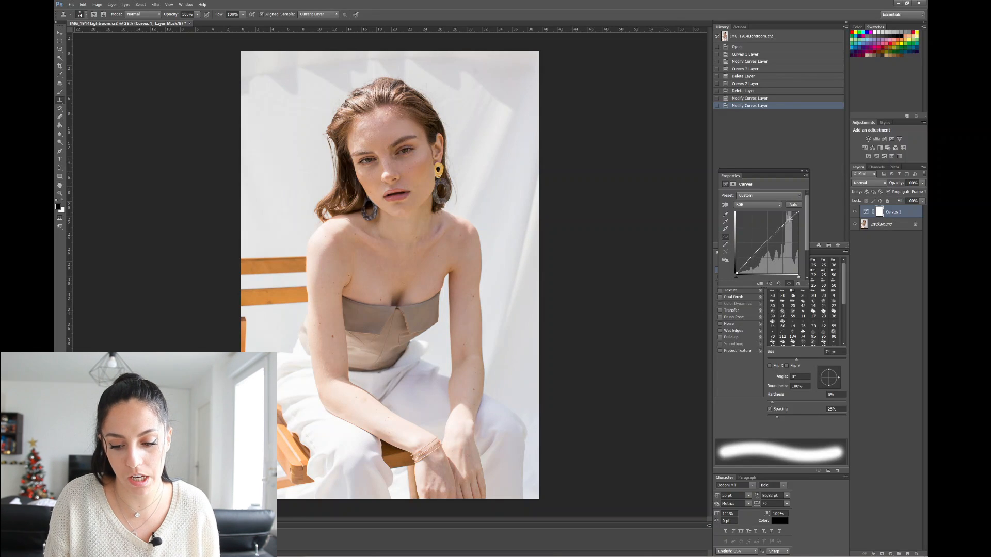
left_click_drag(781, 225, 649, 345)
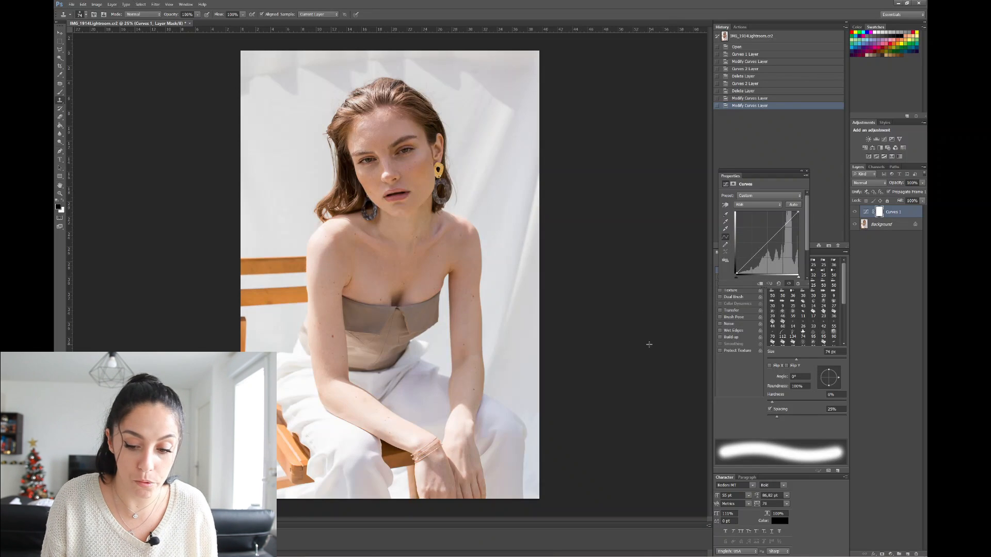
Pull the midtones of the Red channel curve down strongly to tint the photo cyan.
left_click(747, 205)
left_click(742, 220)
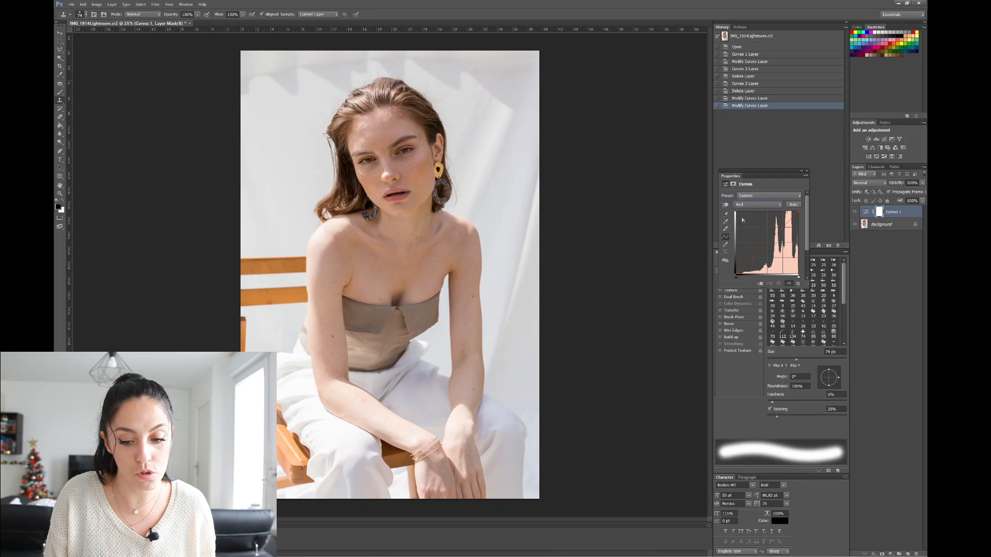
left_click(761, 203)
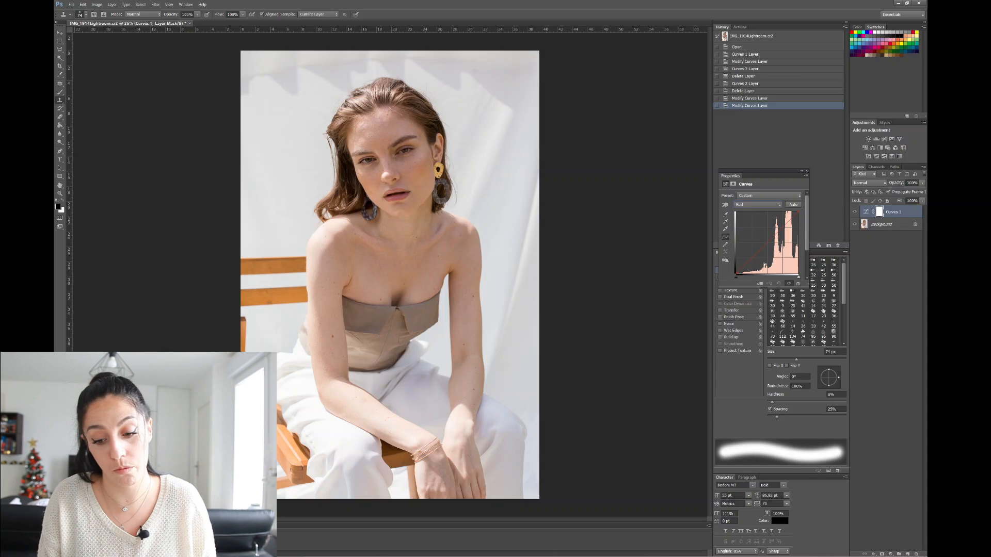
mouse_move(767, 244)
left_mouse_down()
mouse_move(760, 232)
mouse_move(782, 261)
mouse_move(779, 253)
left_mouse_up()
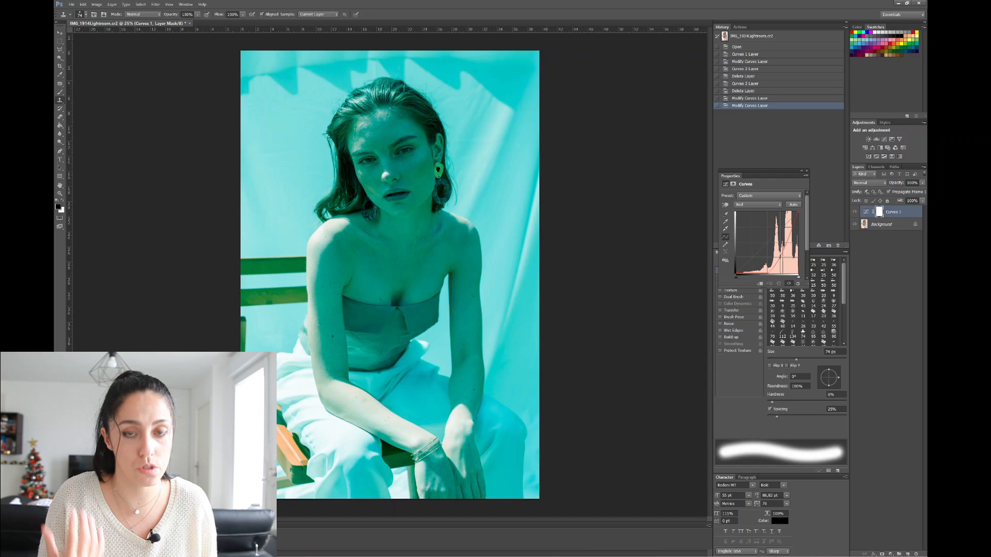
Remove the Red curve's midtone point and try small shifts of its white end and midtones.
left_click_drag(779, 253, 700, 305)
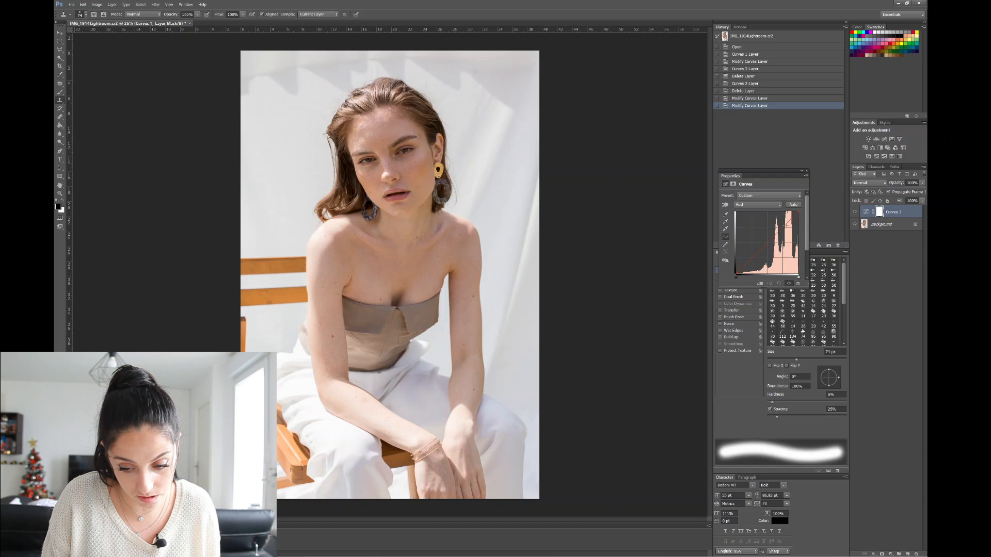
left_click_drag(798, 213, 799, 211)
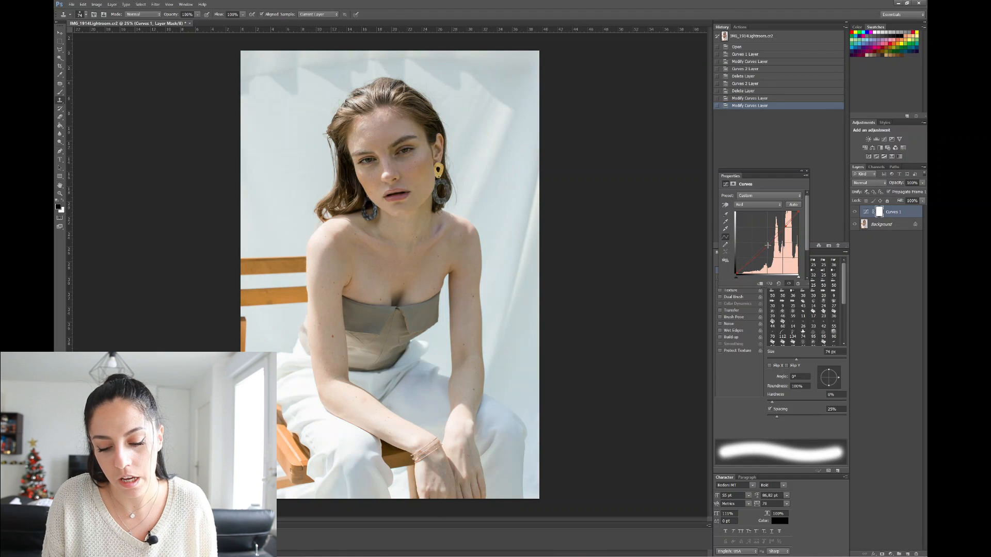
left_click_drag(769, 247, 767, 244)
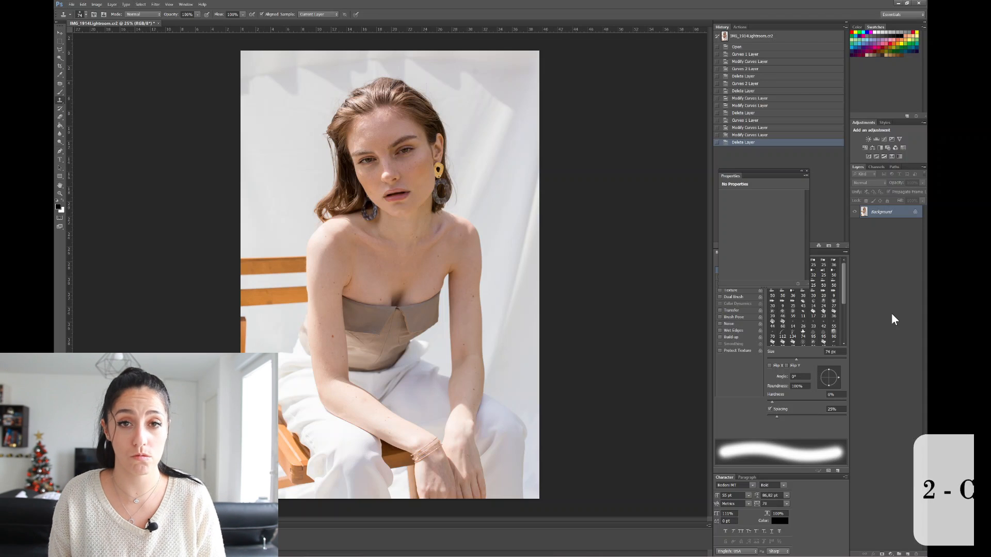
Add a Selective Color adjustment layer and place its settings beside the photo.
left_click(889, 159)
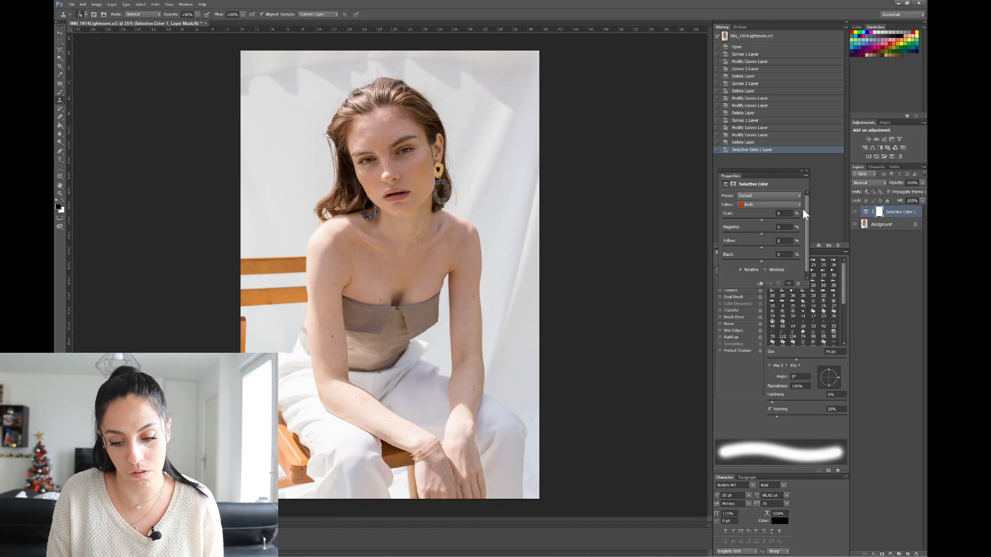
left_click_drag(782, 175, 658, 184)
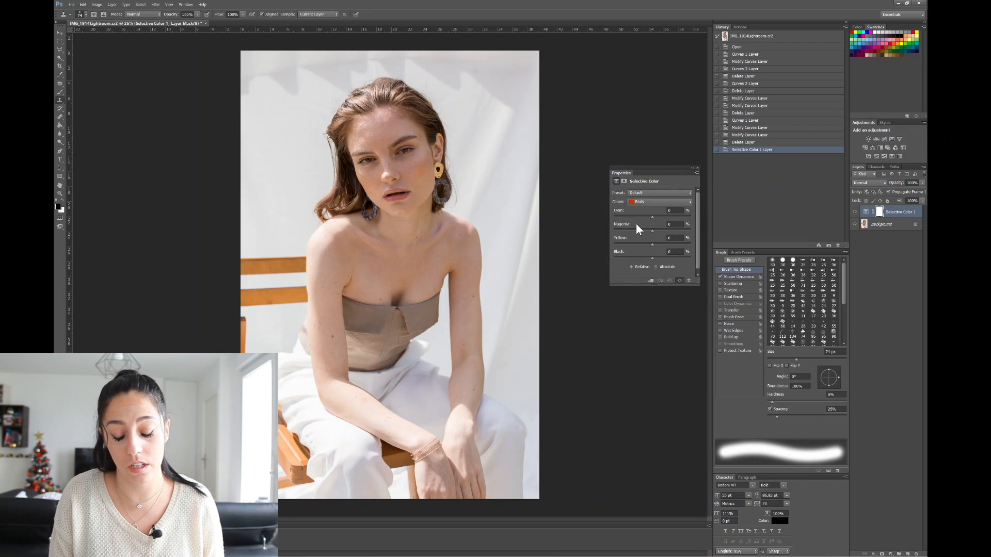
left_click(647, 204)
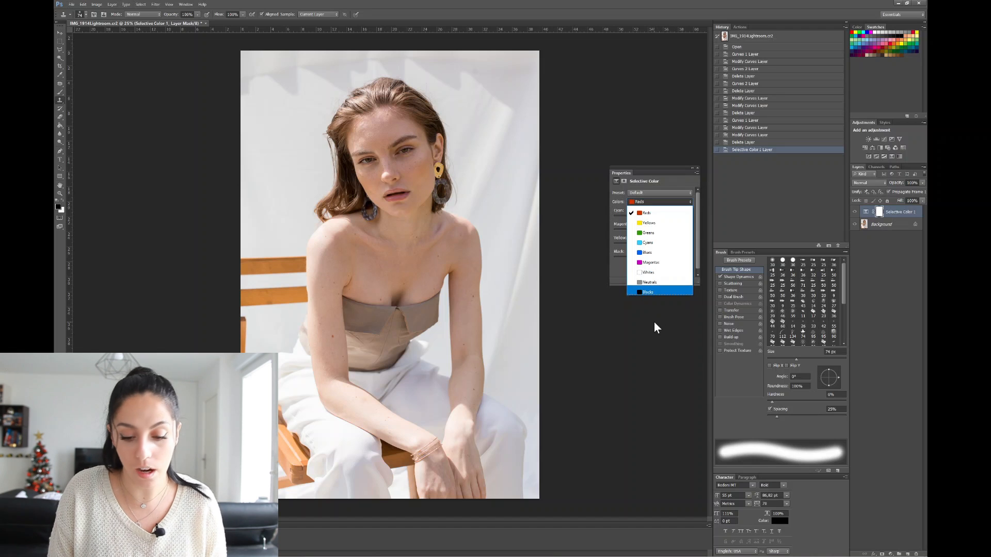
left_click(652, 202)
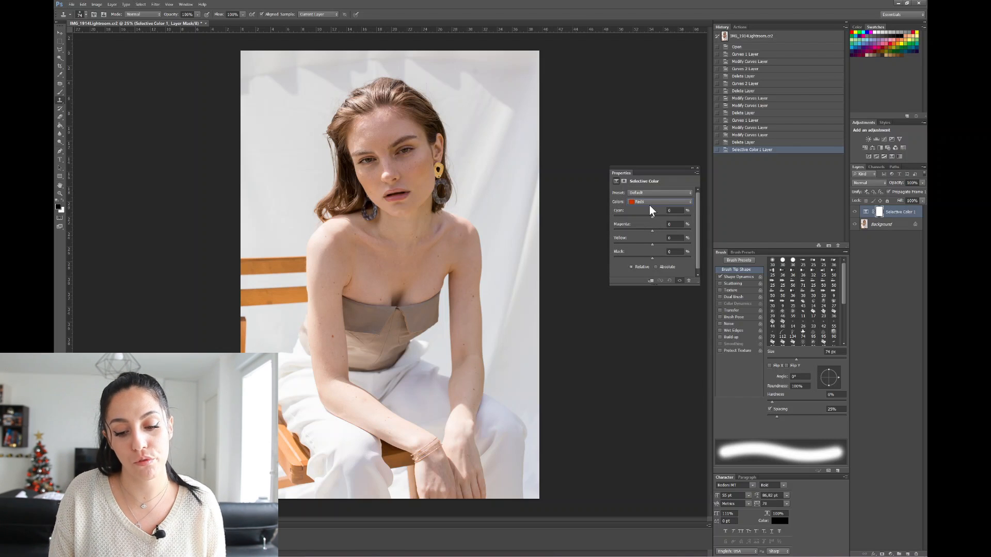
Set Black to +42% for the Reds range of the Selective Color layer.
left_click(648, 203)
left_click(647, 216)
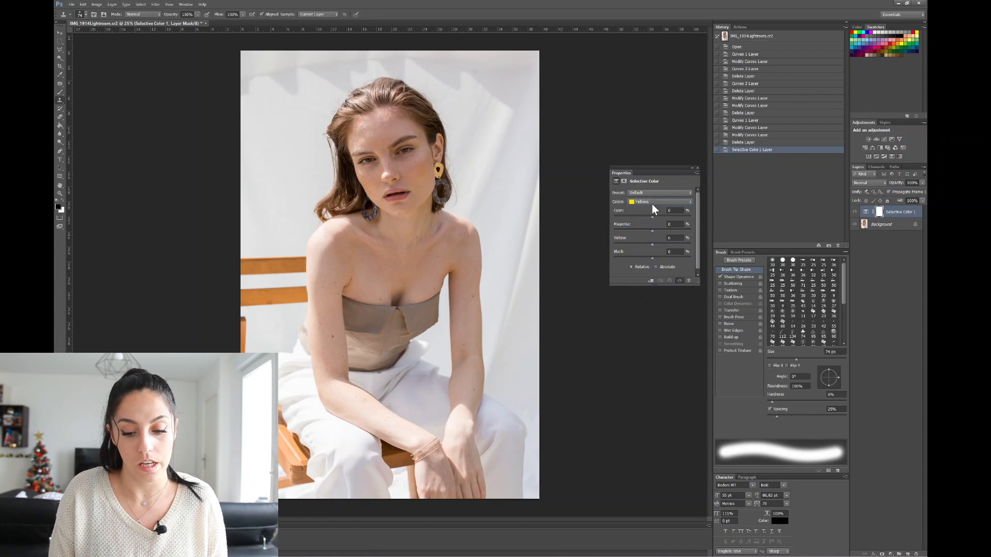
left_click(648, 203)
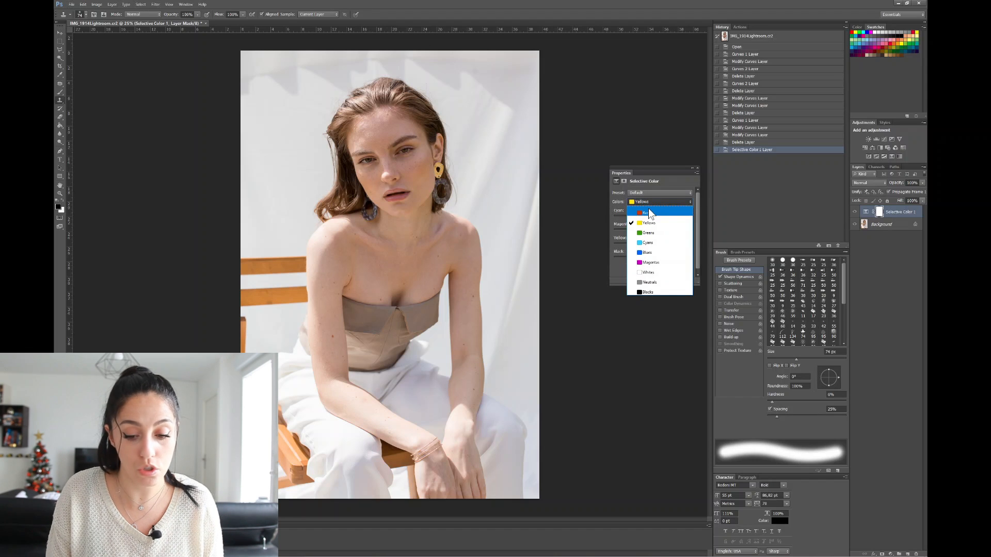
left_click(648, 209)
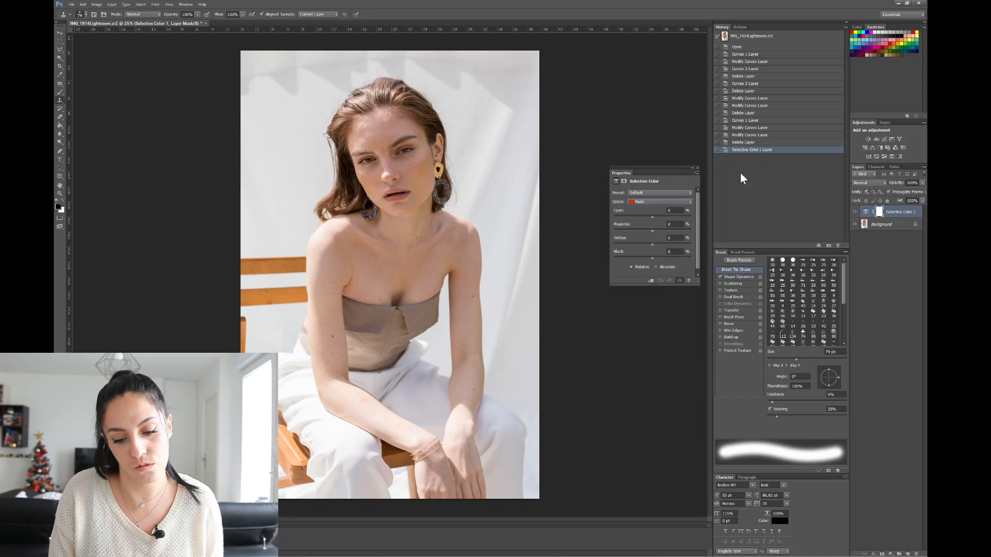
left_click_drag(652, 259, 670, 261)
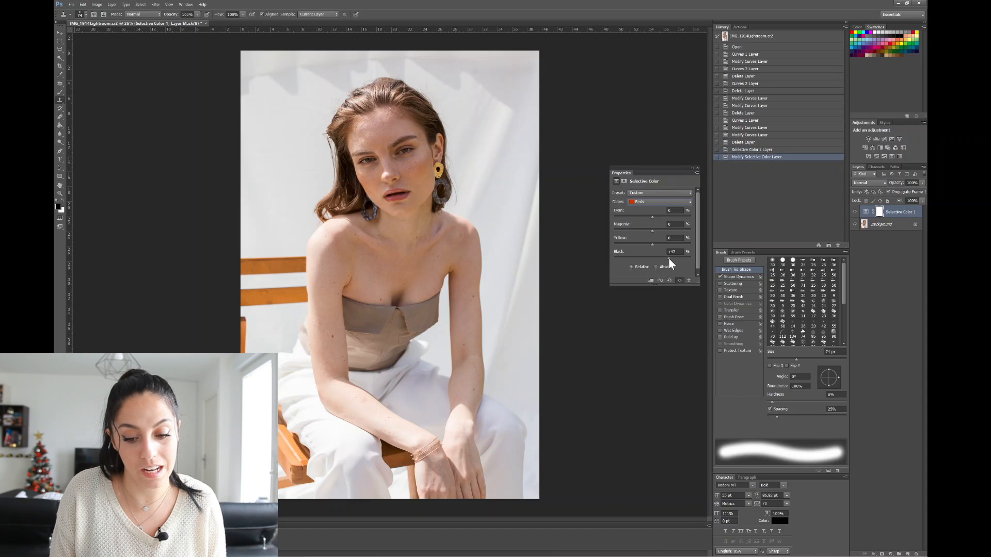
Try Black at +40% for the Yellows range and set Black to about +36% for the Reds range.
left_click(653, 201)
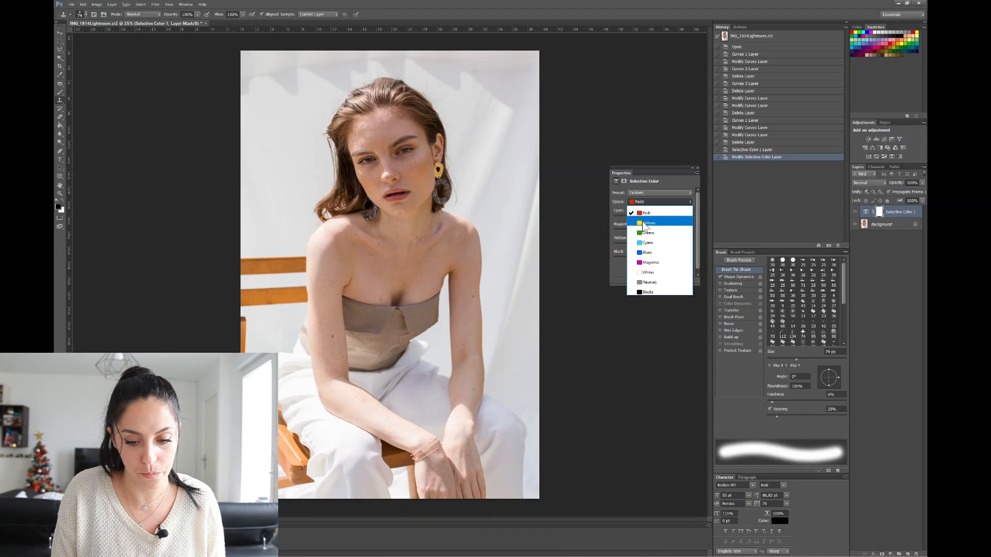
left_click(652, 212)
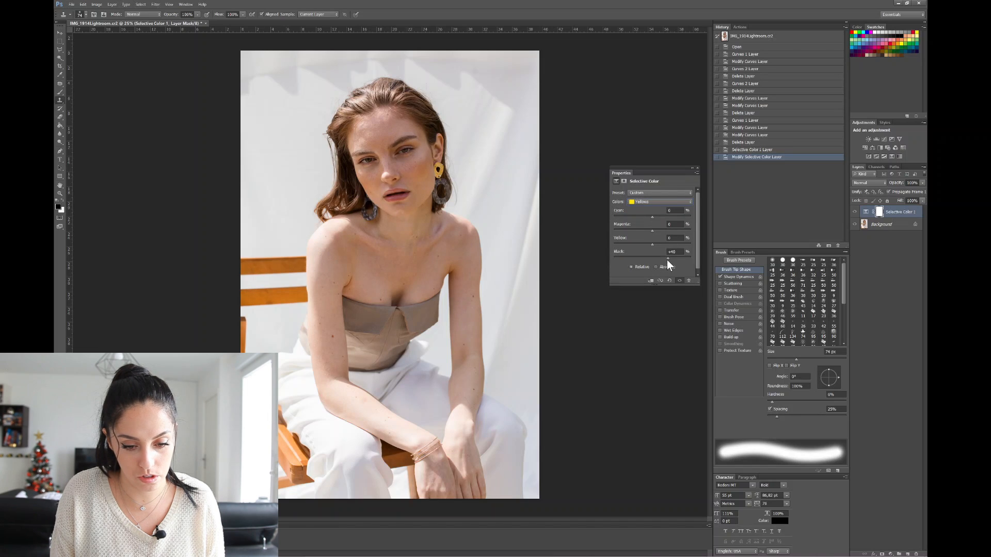
left_click(651, 201)
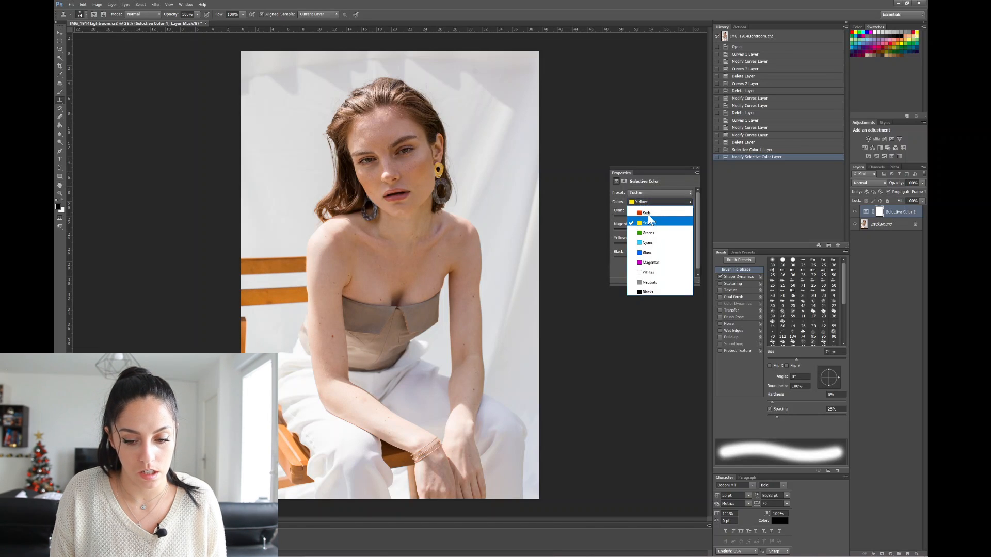
left_click(648, 211)
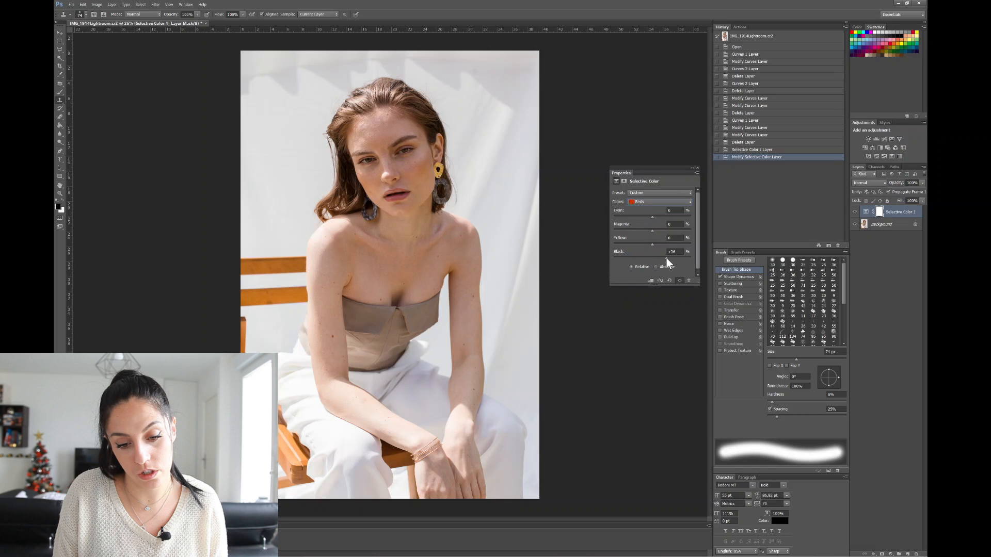
Toggle the Selective Color layer's visibility to compare the photo before and after the adjustment.
left_click(855, 212)
left_click(854, 212)
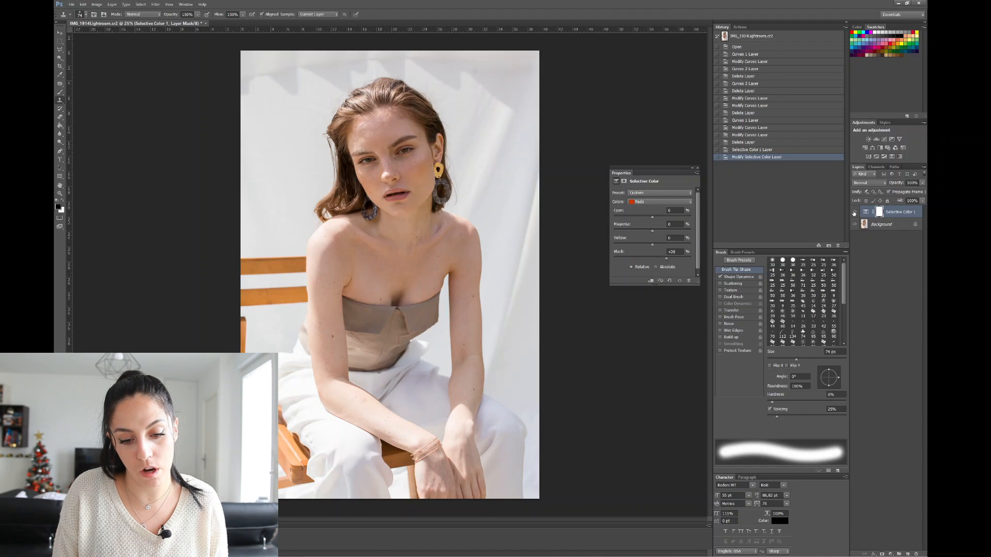
left_click(854, 212)
left_click(854, 213)
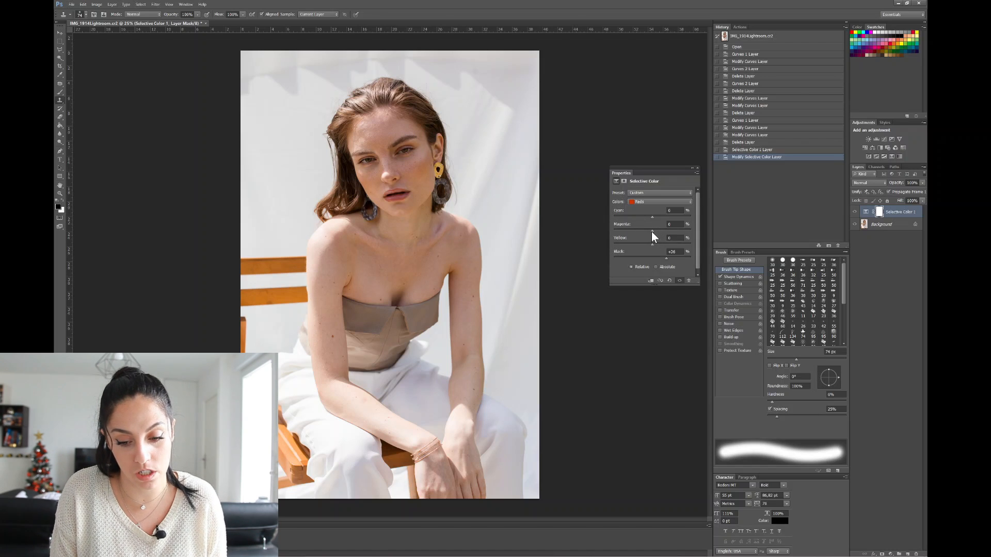
Try Magenta at -100% for the Reds range, and settle on Magenta +8% and Yellow about +16%.
left_click_drag(657, 232, 546, 244)
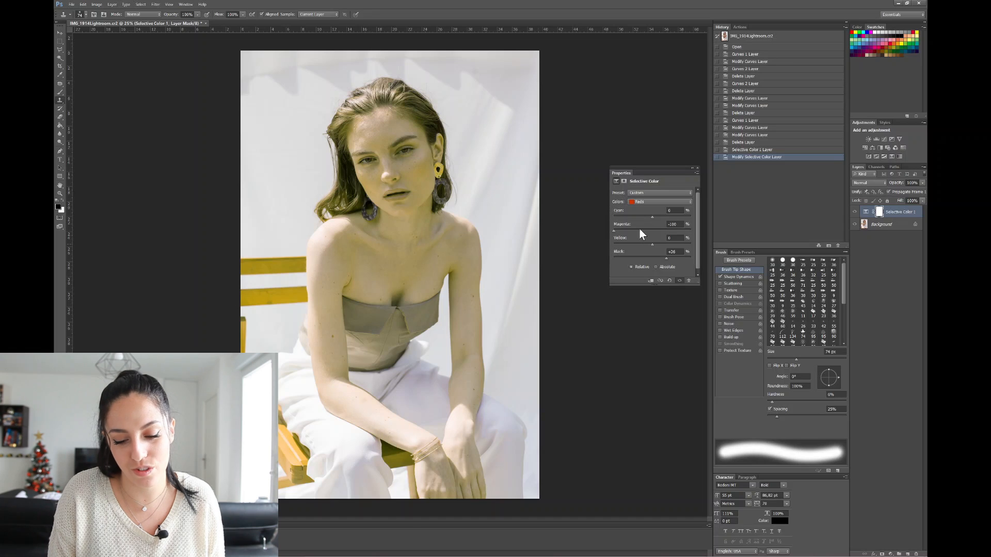
left_click(654, 230)
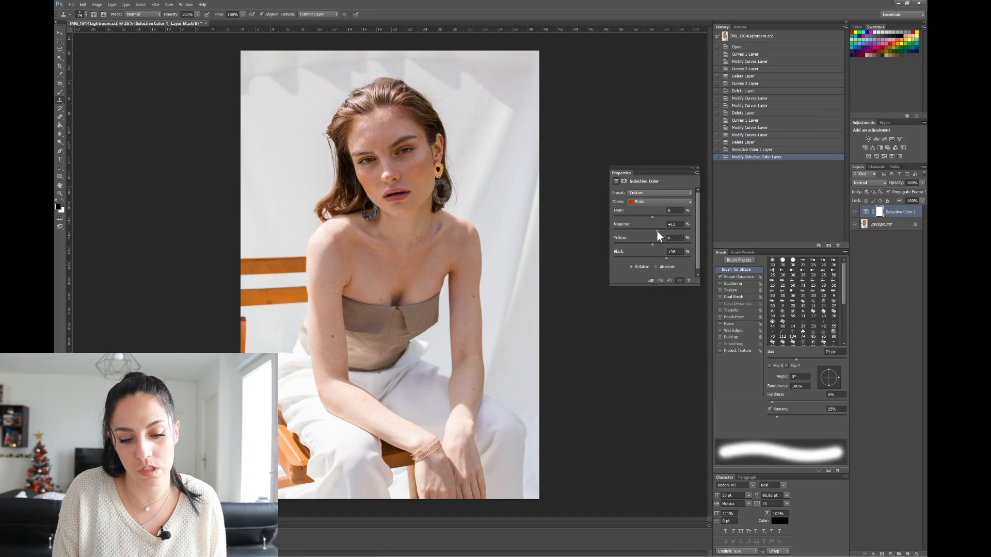
left_click(655, 230)
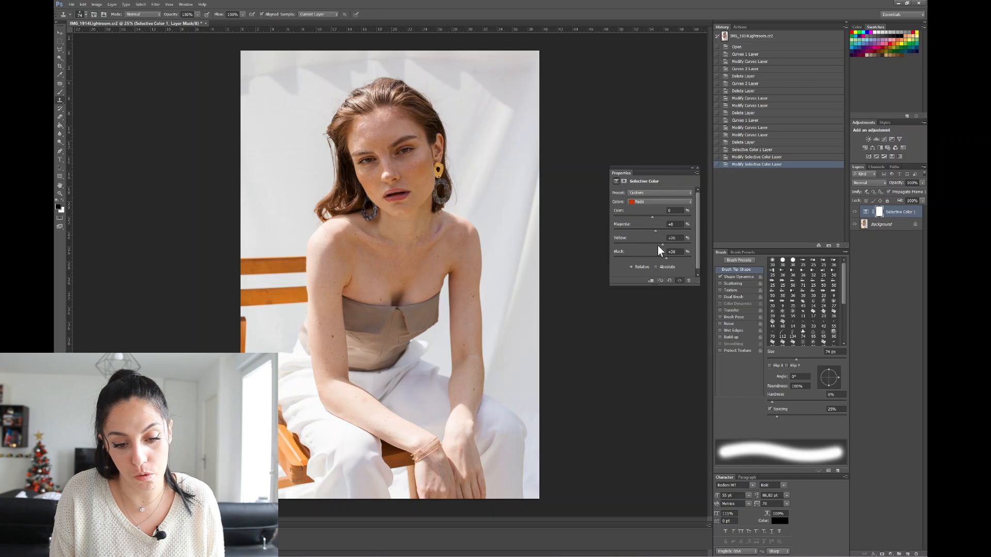
Set Cyan +2% and Black +18% for the Yellows range, and Cyan -3% and Yellow +17% for the Whites range.
left_click(646, 200)
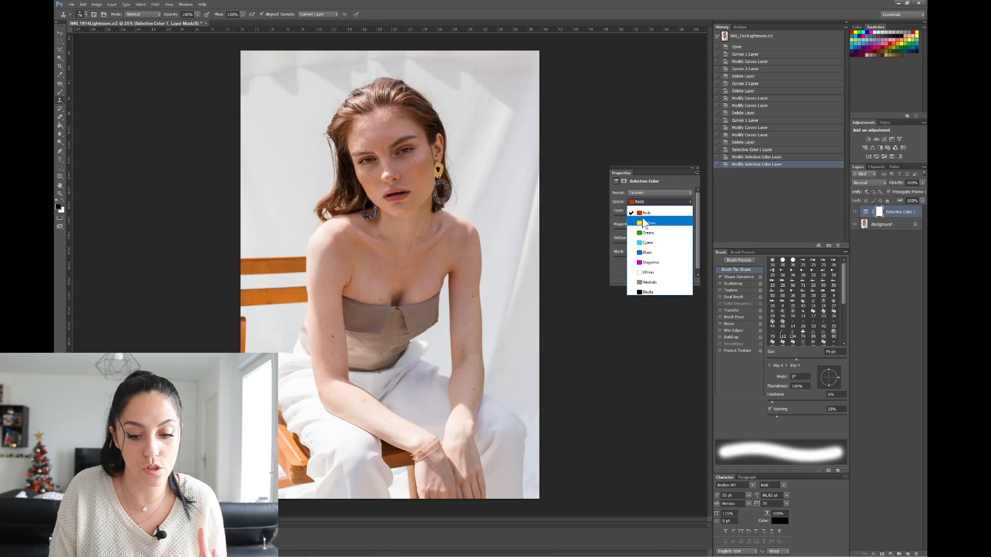
left_click(644, 223)
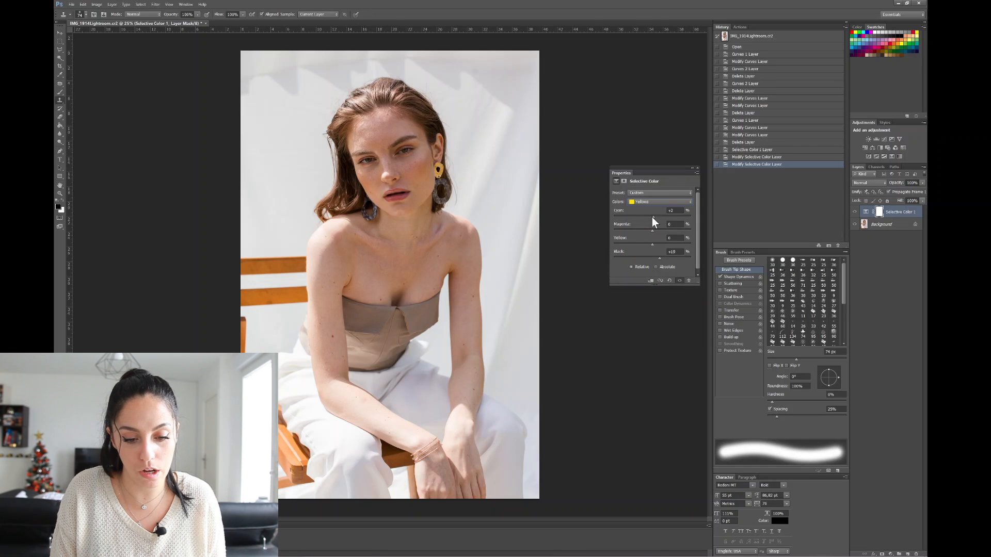
left_click(651, 201)
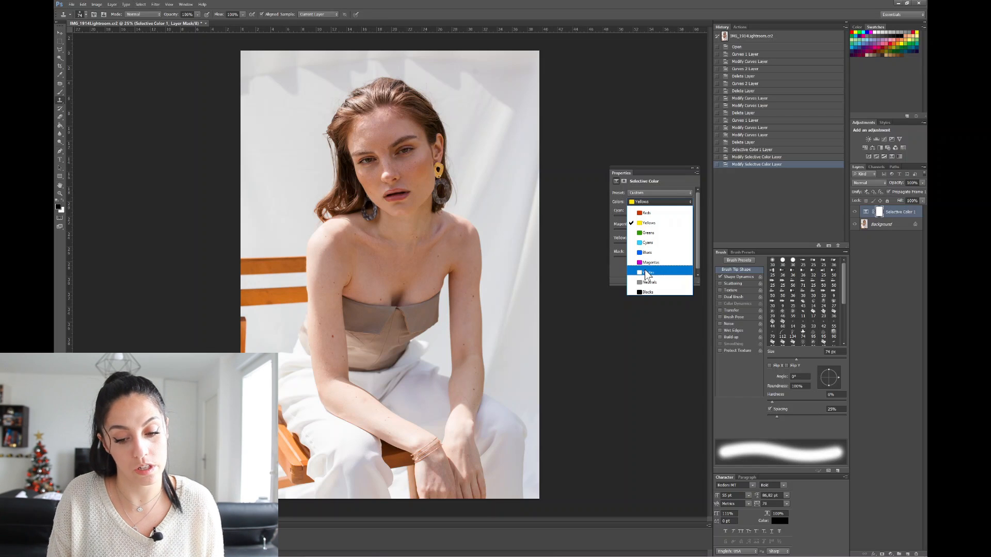
left_click(645, 272)
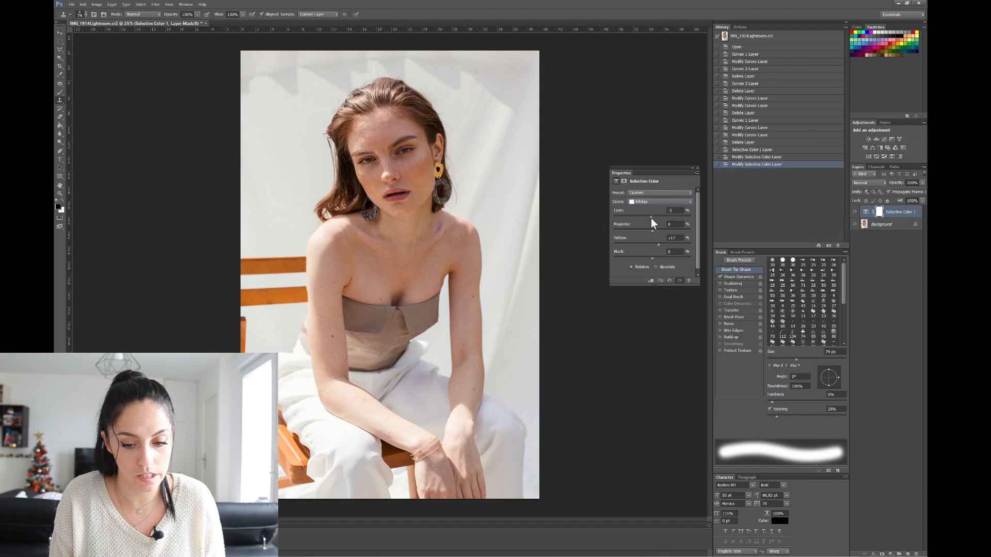
Set Cyan +2% and Magenta +6% for the Blacks range, and compare the photo with and without the Selective Color layer.
left_click(651, 202)
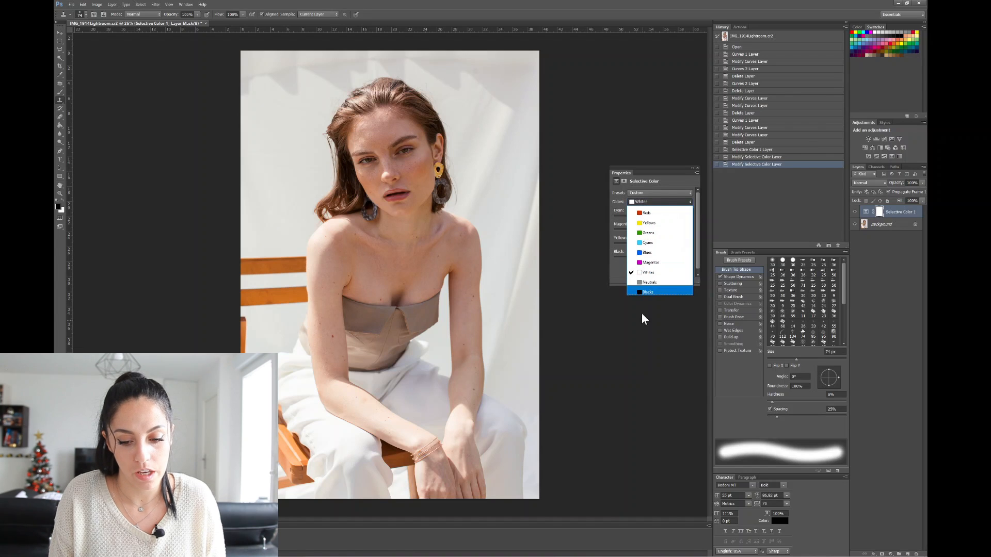
left_click(640, 292)
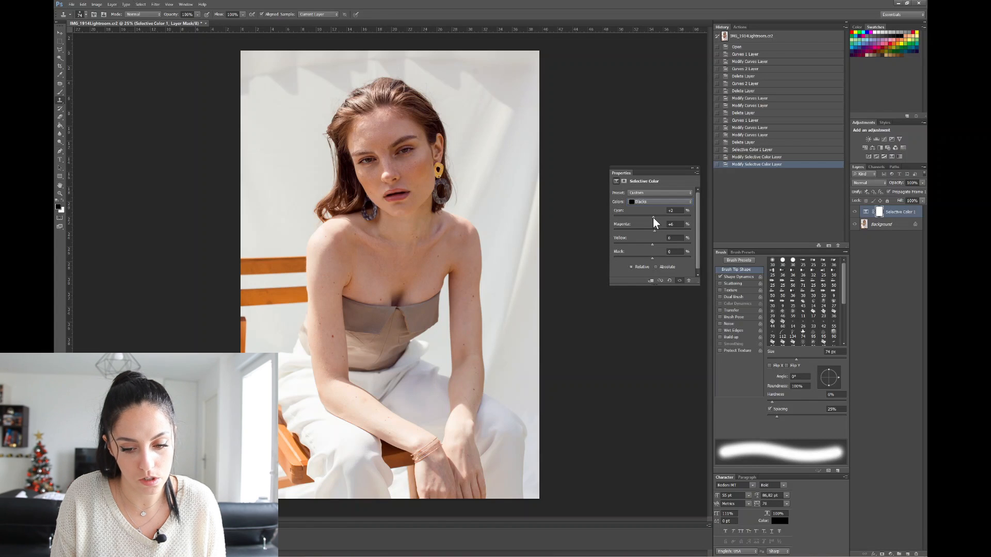
left_click(854, 212)
left_click(855, 212)
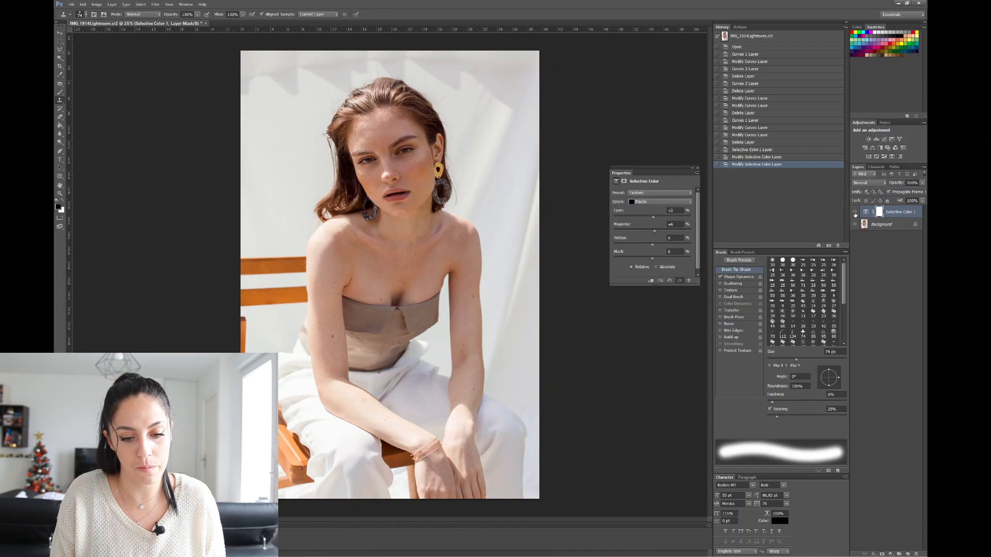
left_click(855, 212)
left_click(855, 212)
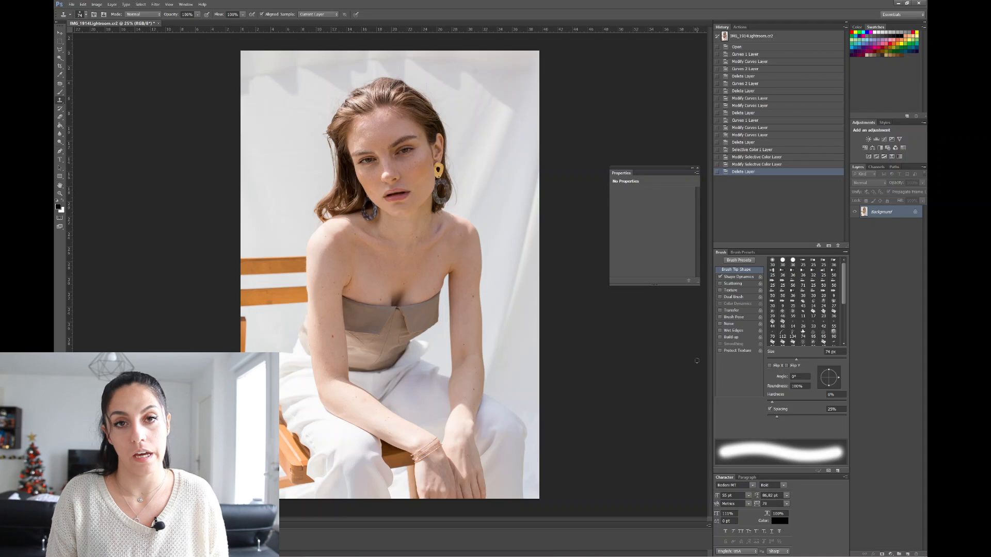
Add a Gradient Map adjustment layer that uses the Copper 2 gradient preset.
left_click(899, 157)
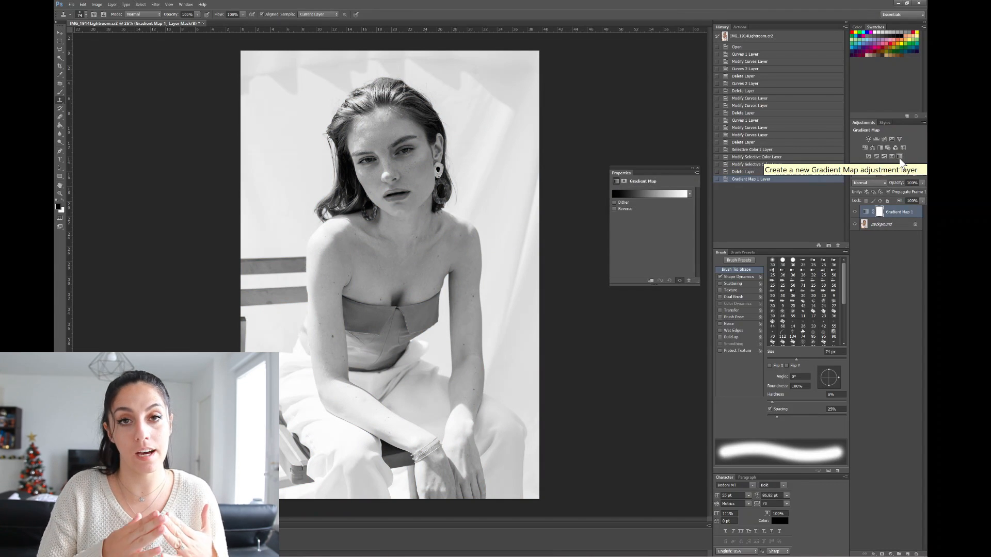
left_click(658, 195)
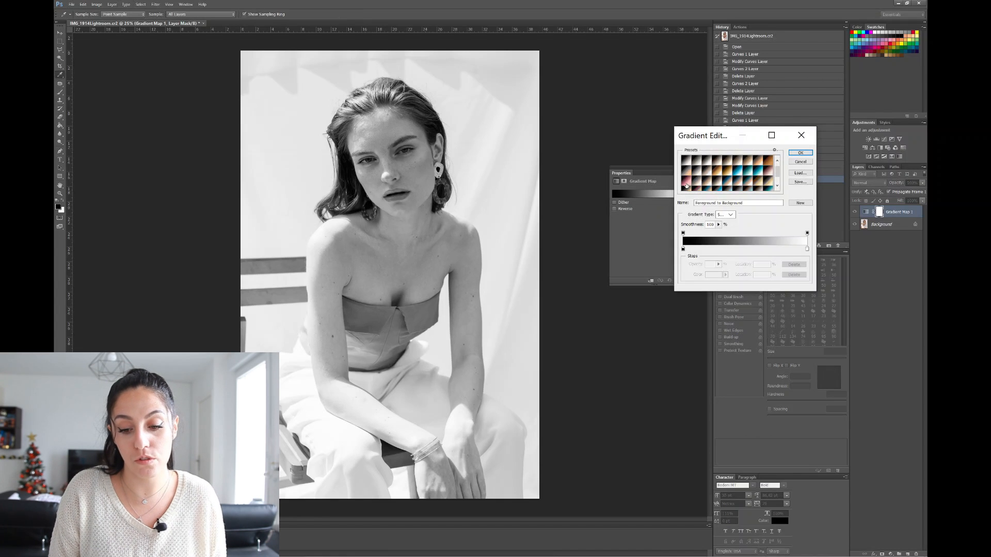
left_click(688, 183)
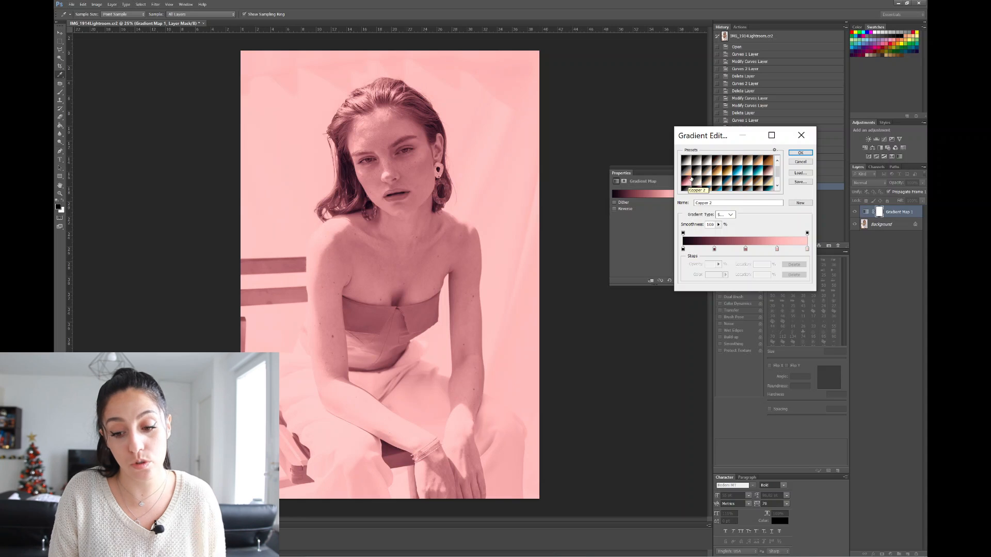
left_click(800, 153)
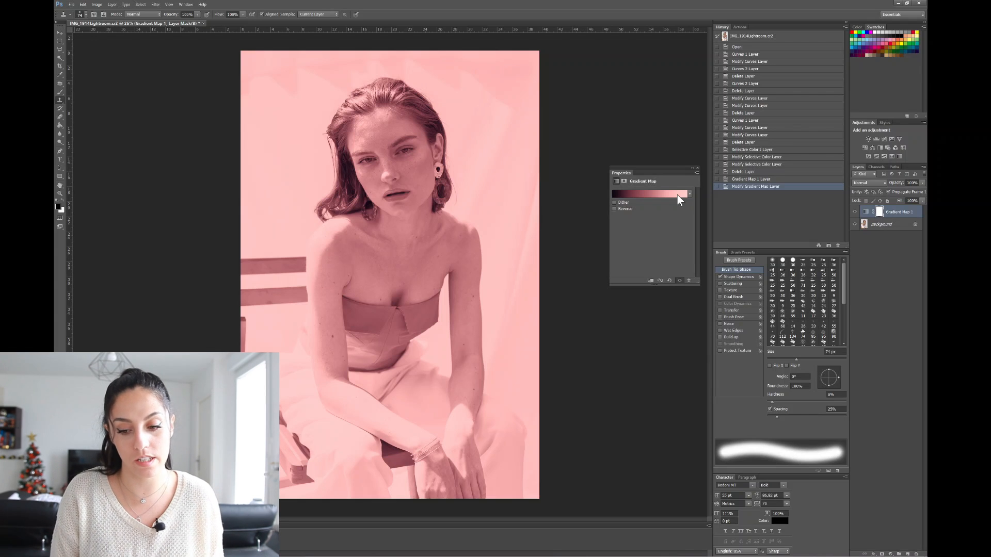
Examine the Gradient Map layer's gradient presets with the Gradient Editor moved over the photo's edge, and close it keeping Copper 2.
left_click(657, 193)
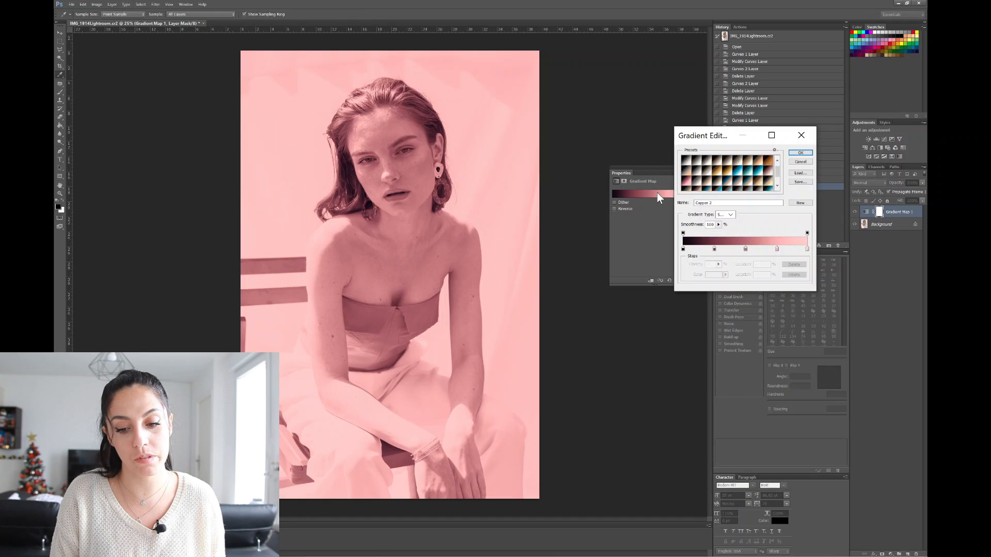
left_click_drag(717, 138, 590, 87)
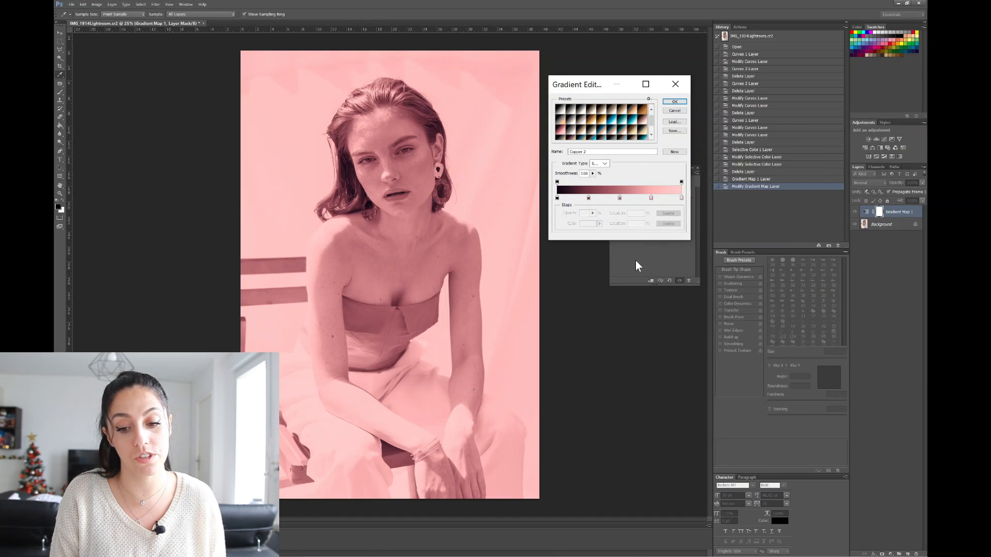
left_click_drag(585, 84, 525, 68)
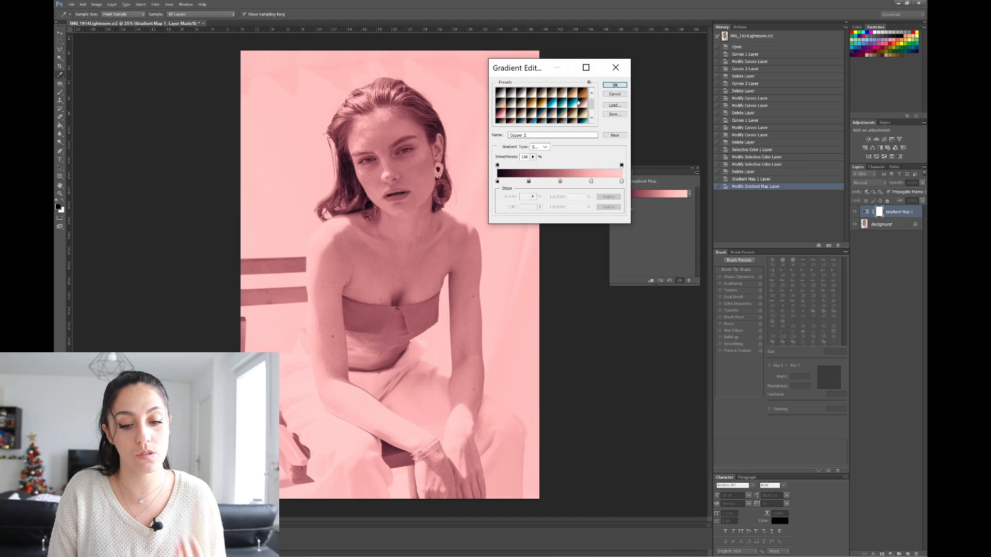
left_click(611, 86)
key("s")
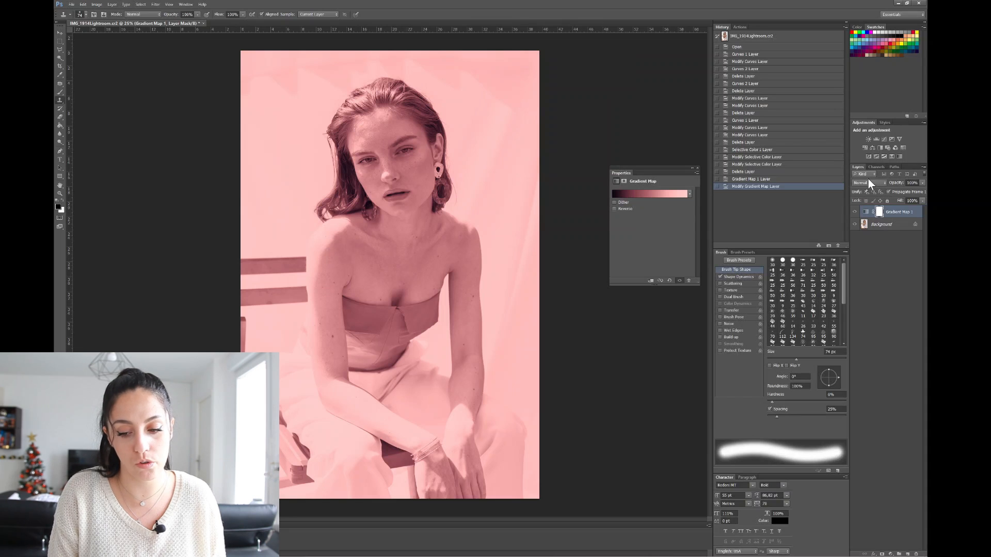
Set the Gradient Map layer's blending mode to Soft Light and its opacity to 51%.
left_click(868, 182)
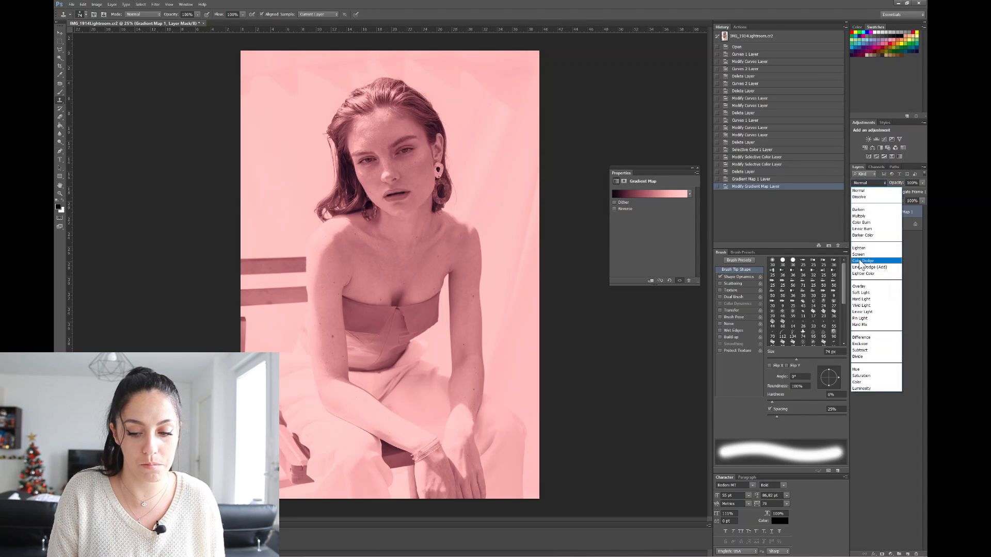
left_click(860, 294)
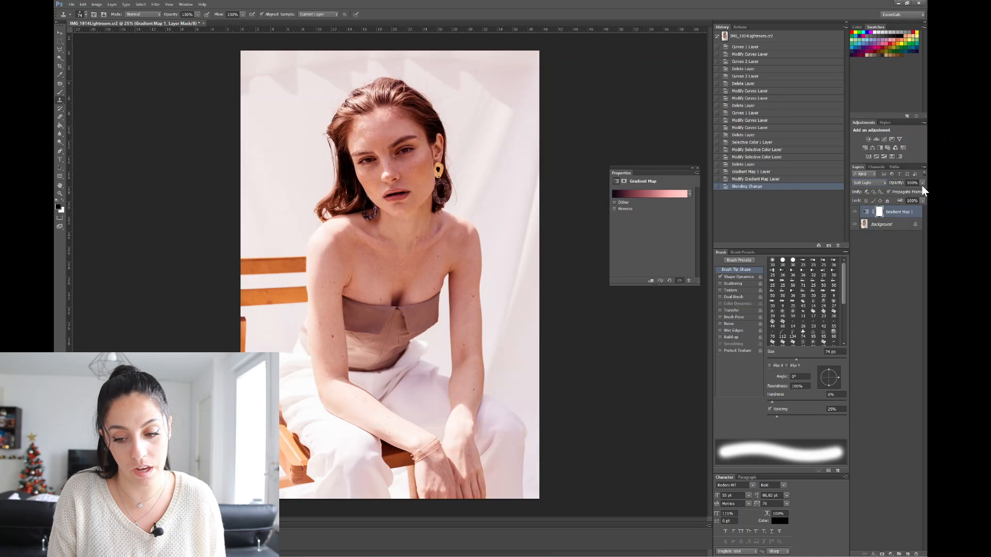
left_click_drag(909, 191, 906, 191)
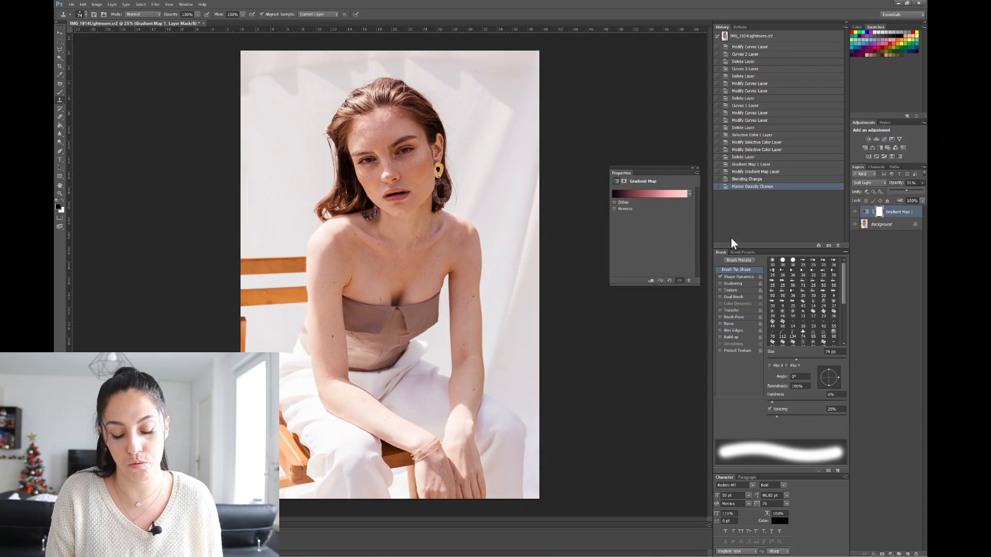
Reopen the Gradient Map layer's gradient for editing and look through the available preset libraries, including Photographic Toning.
left_click(655, 193)
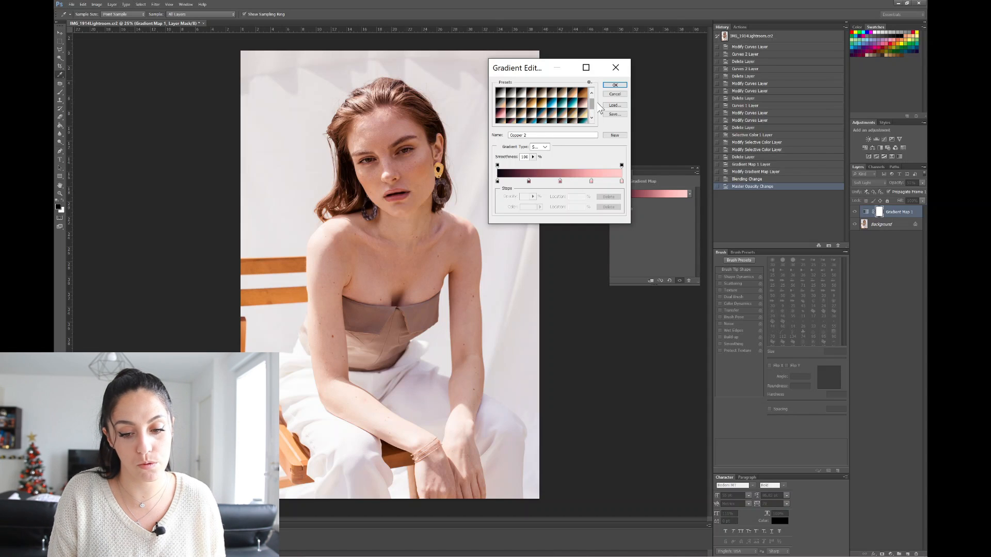
left_click_drag(591, 105, 589, 100)
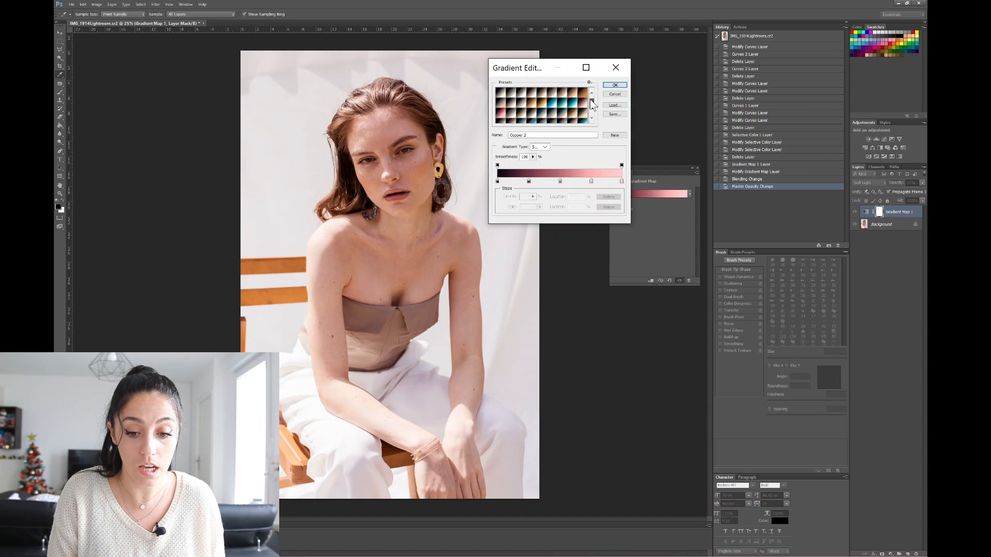
left_click(590, 83)
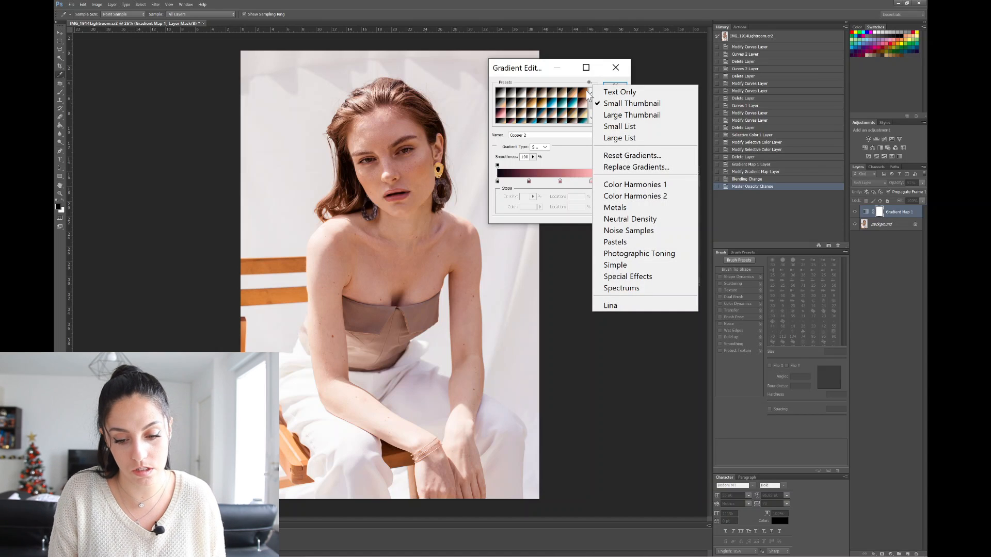
left_click(614, 256)
left_click(464, 208)
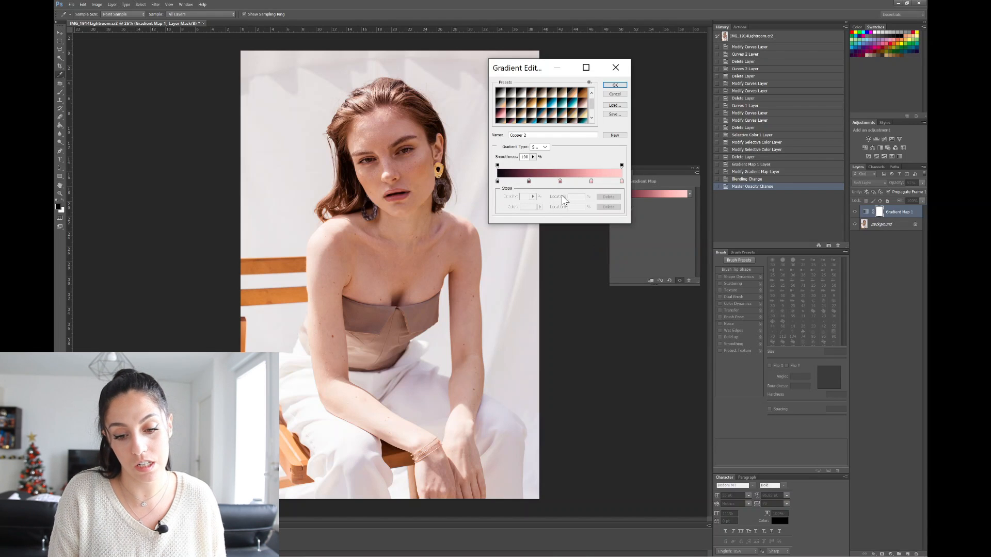
Try the Sepia-Blue 2, Gold-Sepia, Copper 2, Gold-Copper and Copper-Sepia toning presets on the Gradient Map layer.
left_click(554, 106)
left_click(544, 115)
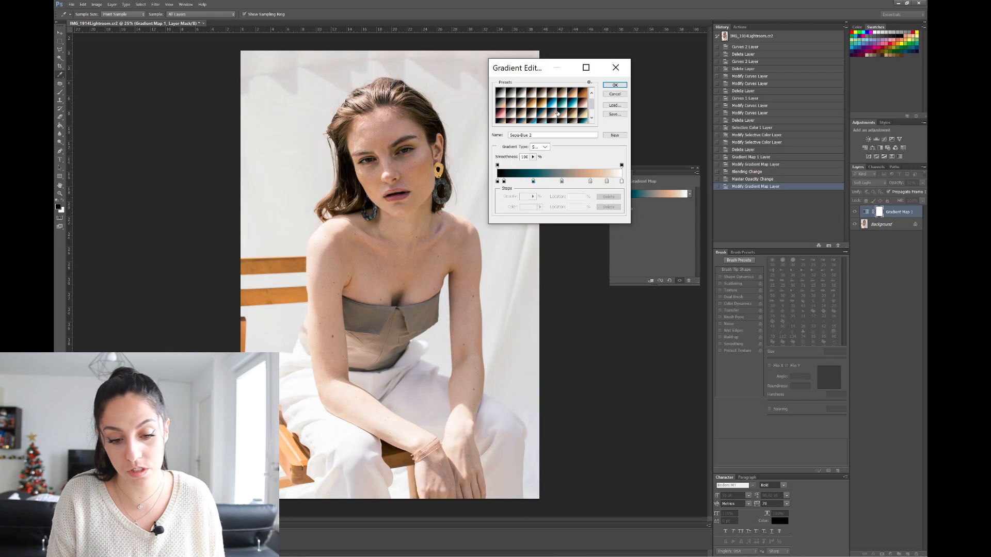
left_click(573, 114)
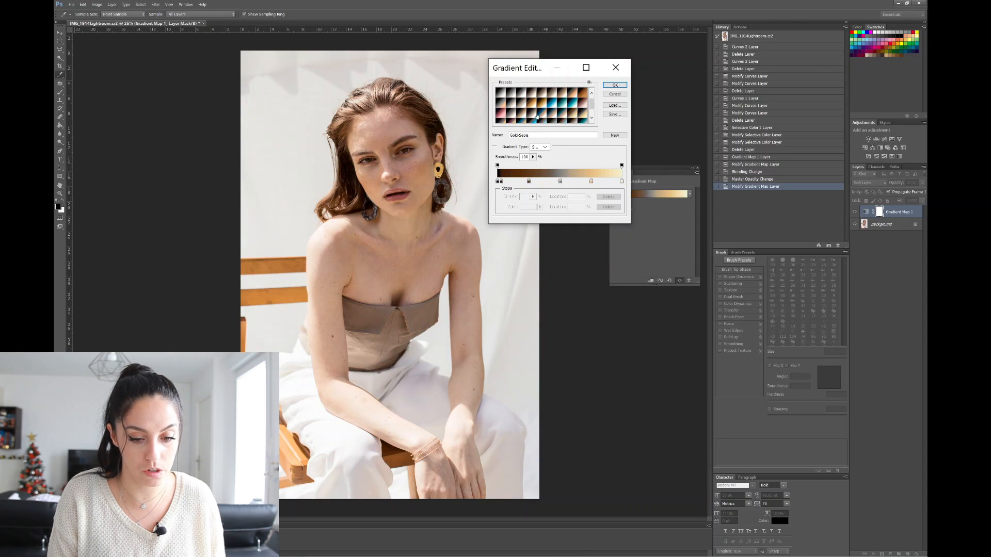
left_click(500, 115)
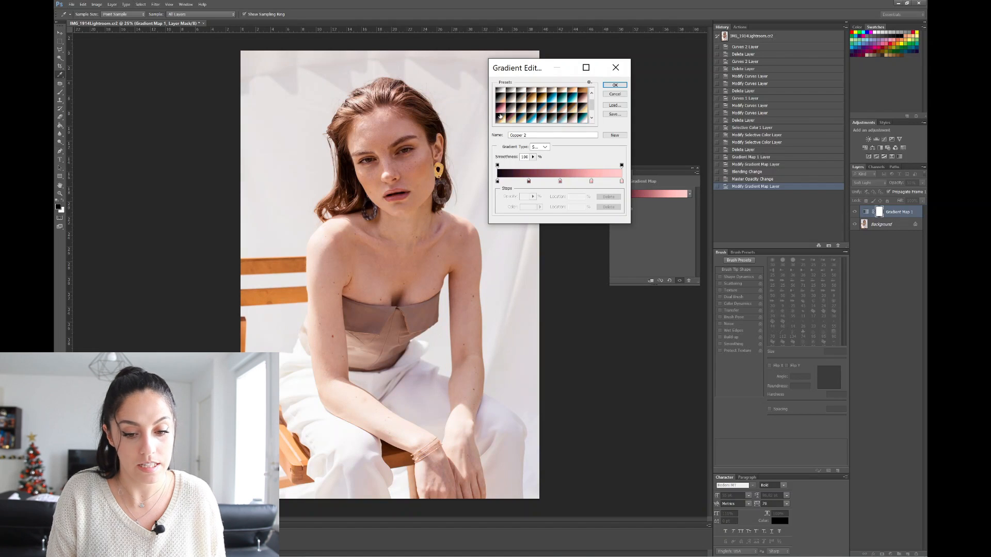
left_click(511, 119)
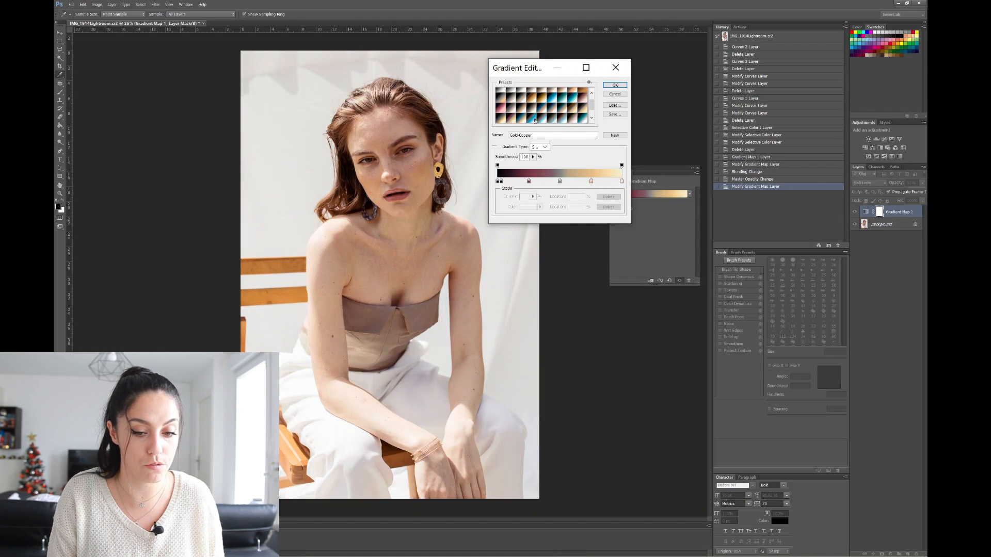
left_click(534, 119)
left_click(578, 120)
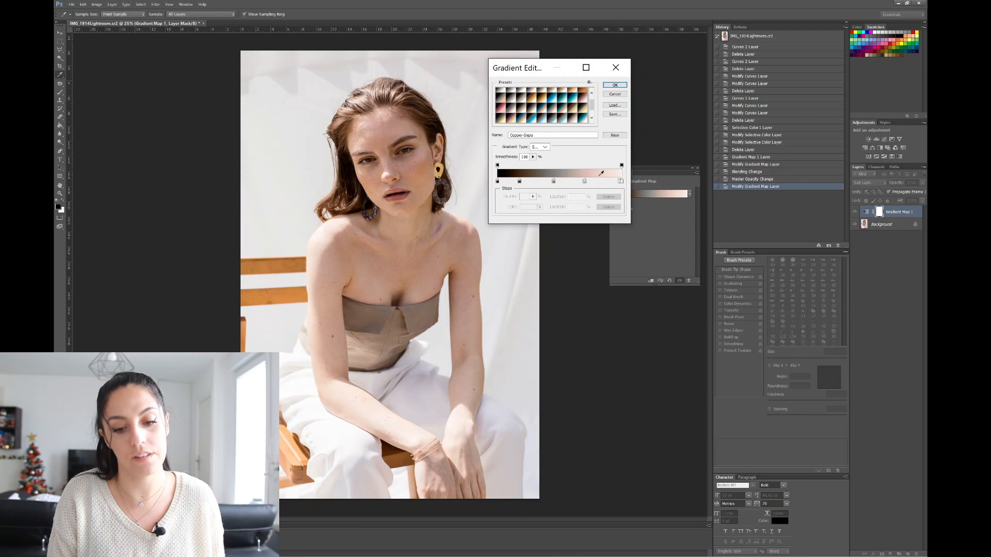
Try the Gold 1, Gold 2 and a plain Sepia toning preset on the Gradient Map layer.
left_click(533, 101)
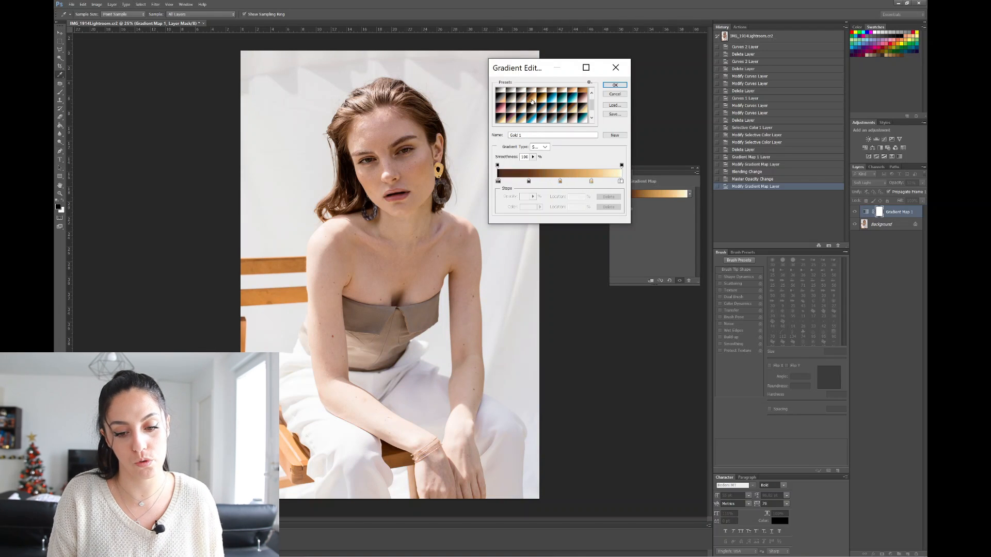
left_click(540, 99)
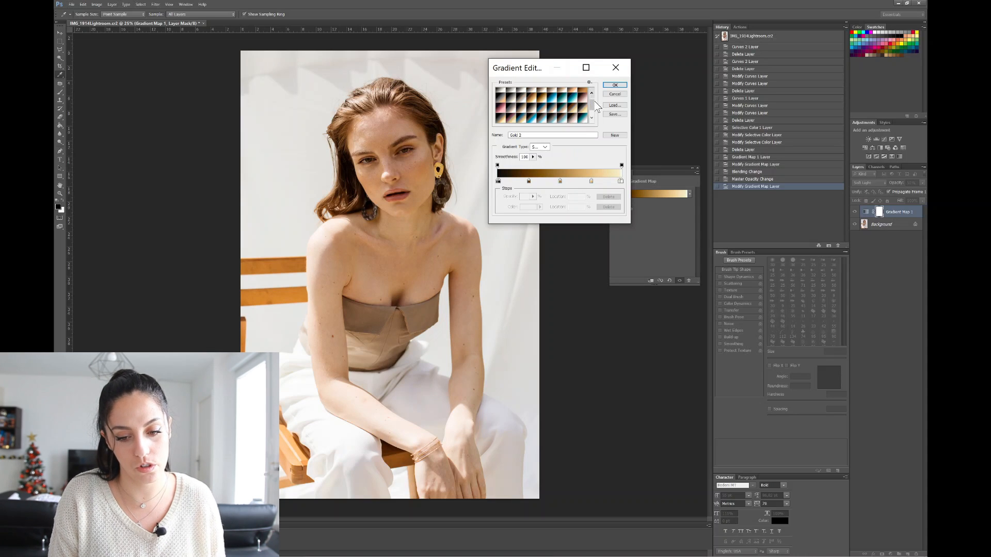
scroll(589, 97, "up", 1)
left_click(574, 93)
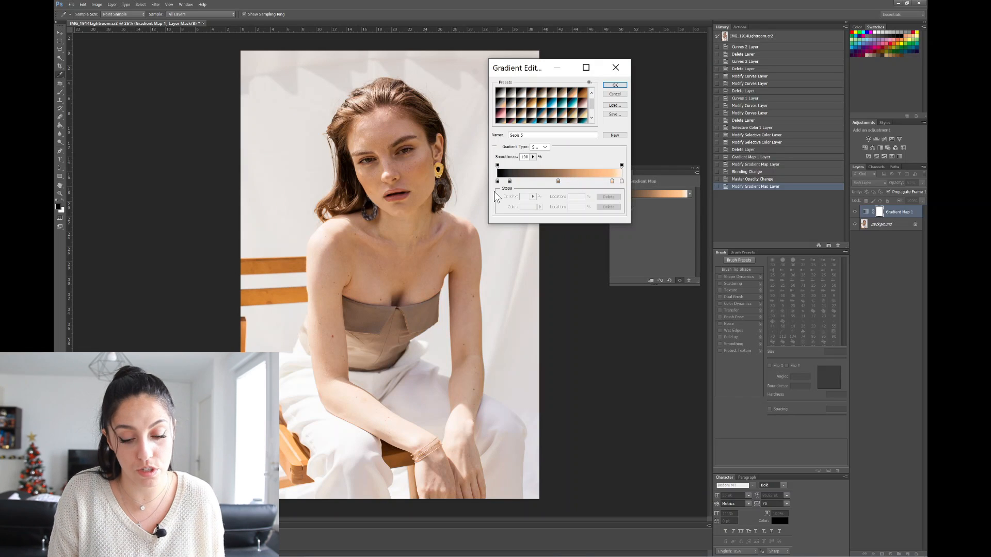
Choose the Gold 1 gradient preset and change its brown stop at 25% to a darker, more saturated brown.
left_click(534, 106)
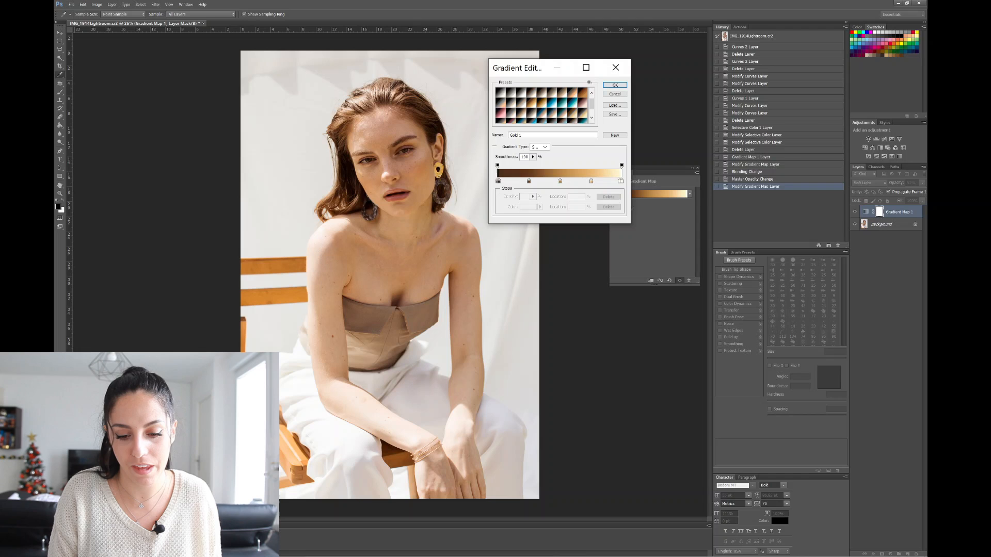
left_click(528, 181)
left_click(523, 207)
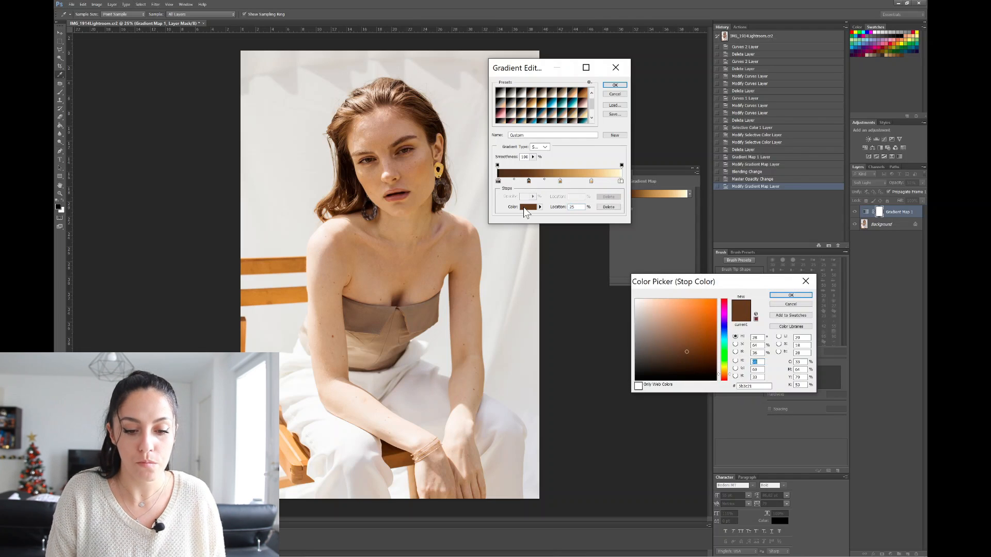
mouse_move(671, 376)
left_mouse_down()
mouse_move(659, 342)
mouse_move(696, 332)
mouse_move(712, 366)
mouse_move(706, 360)
left_mouse_up()
left_click(774, 296)
Change the gradient's middle color stop to a lighter, less saturated orange-brown.
double_click(559, 181)
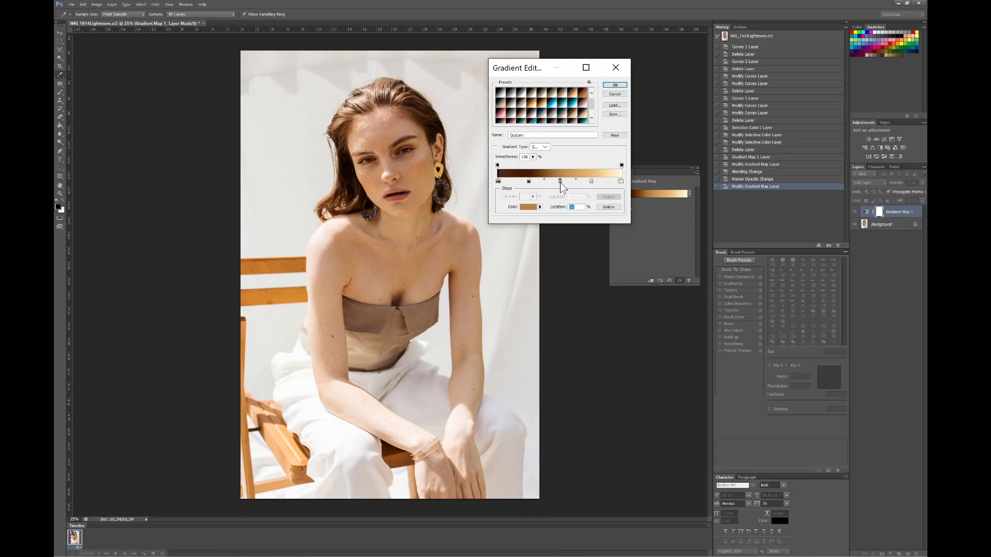
left_click_drag(680, 324, 670, 321)
left_click(777, 296)
Recolor the gradient stop between the middle and the light end to a light peach with a slightly redder hue.
double_click(591, 181)
left_click(655, 311)
left_click_drag(729, 371, 724, 372)
left_click(657, 307)
left_click(774, 295)
Set the gradient's light end stop to a pale cream and accept the customized gradient.
double_click(620, 181)
left_click(648, 301)
left_click(785, 295)
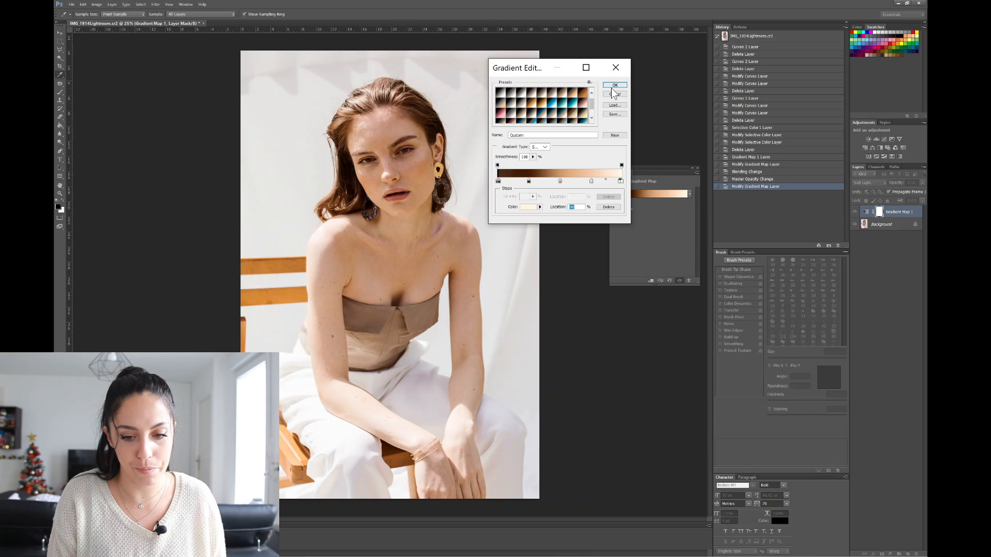
left_click(614, 86)
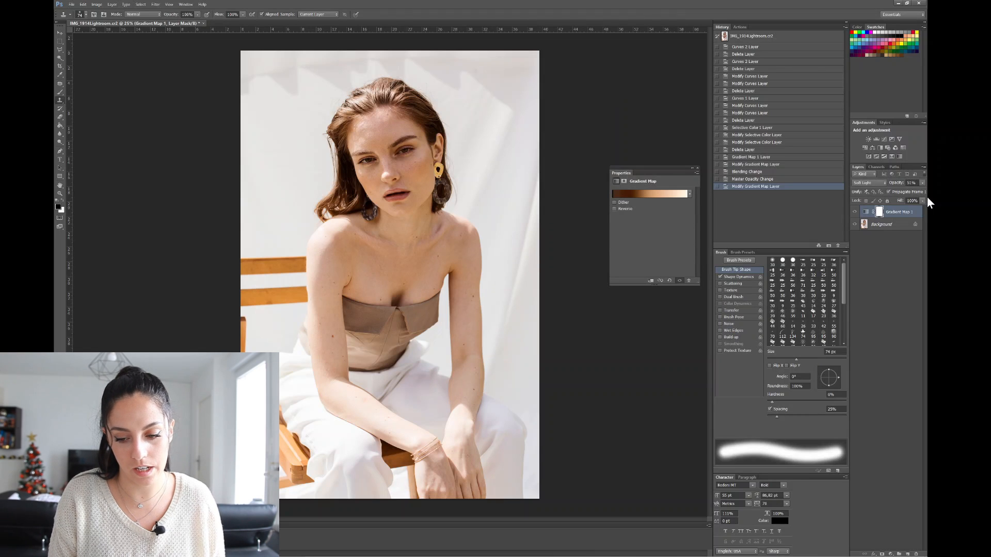
Lower the Gradient Map layer's opacity to 26% and hide the layer to compare with the original photo.
left_click(923, 183)
left_click_drag(909, 190, 900, 190)
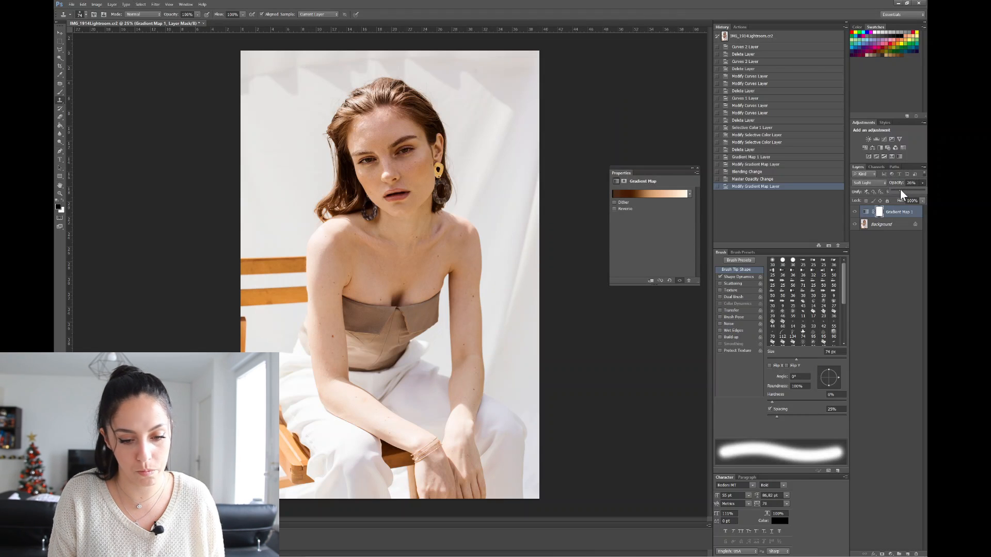
left_click(855, 212)
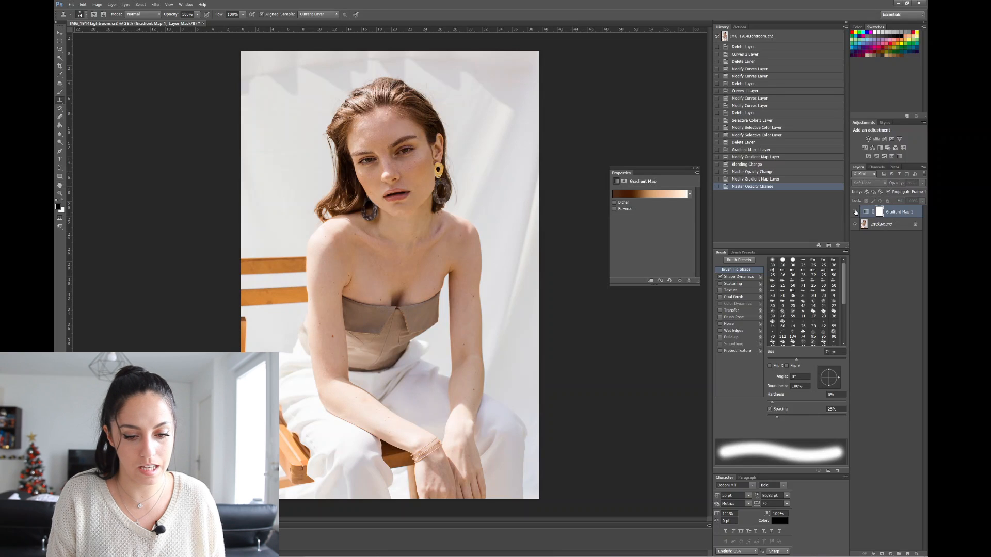